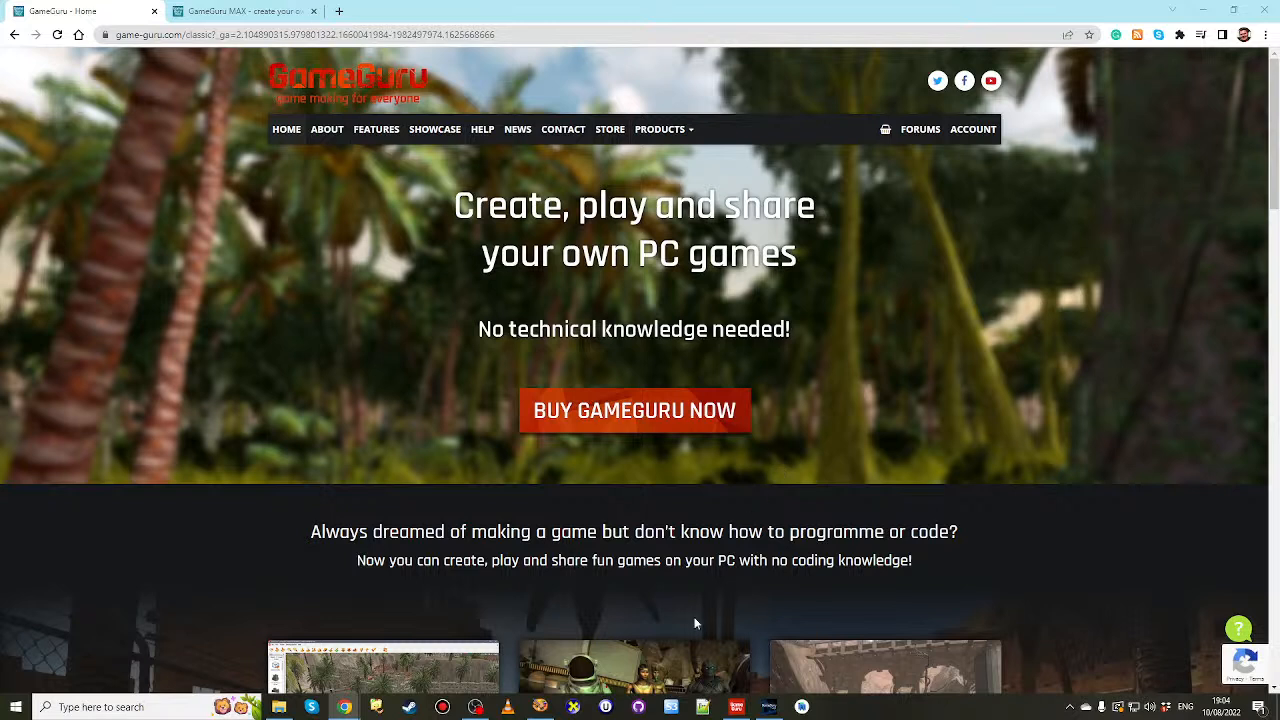
# Switch to GameGuru and open the recent level The Big Escape2.fpm.
pyautogui.click(740, 710)
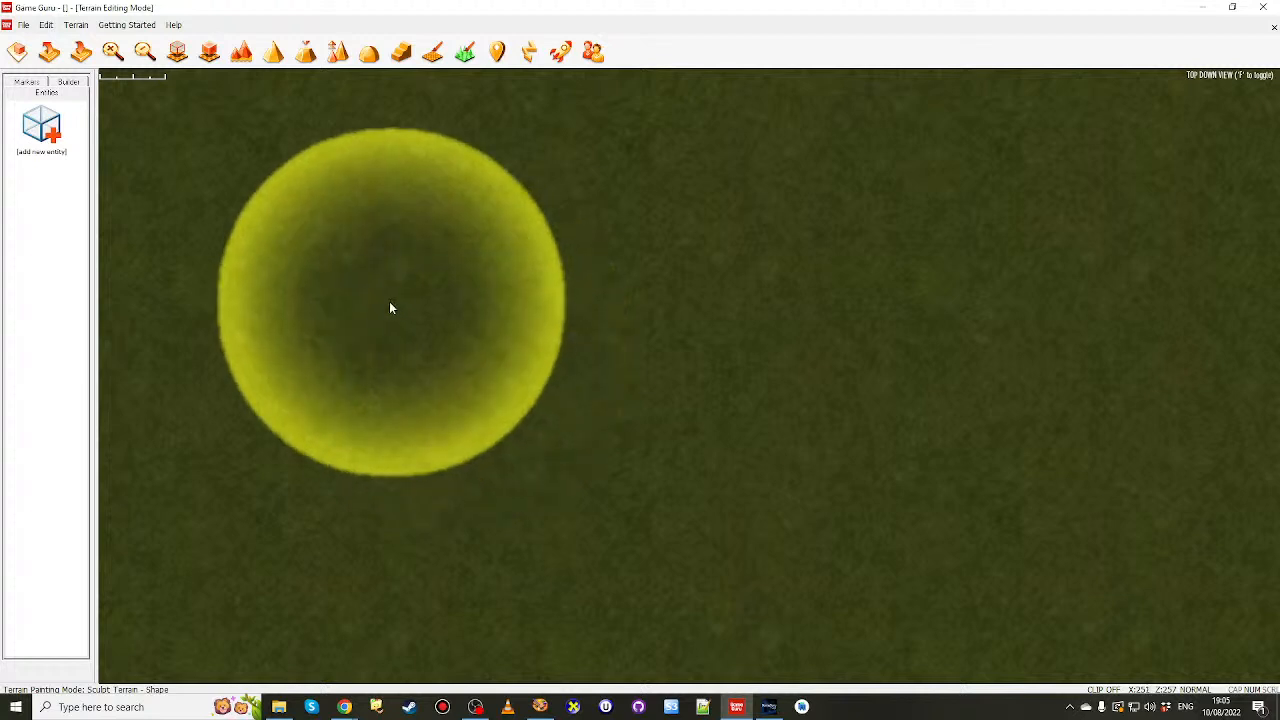
pyautogui.click(23, 24)
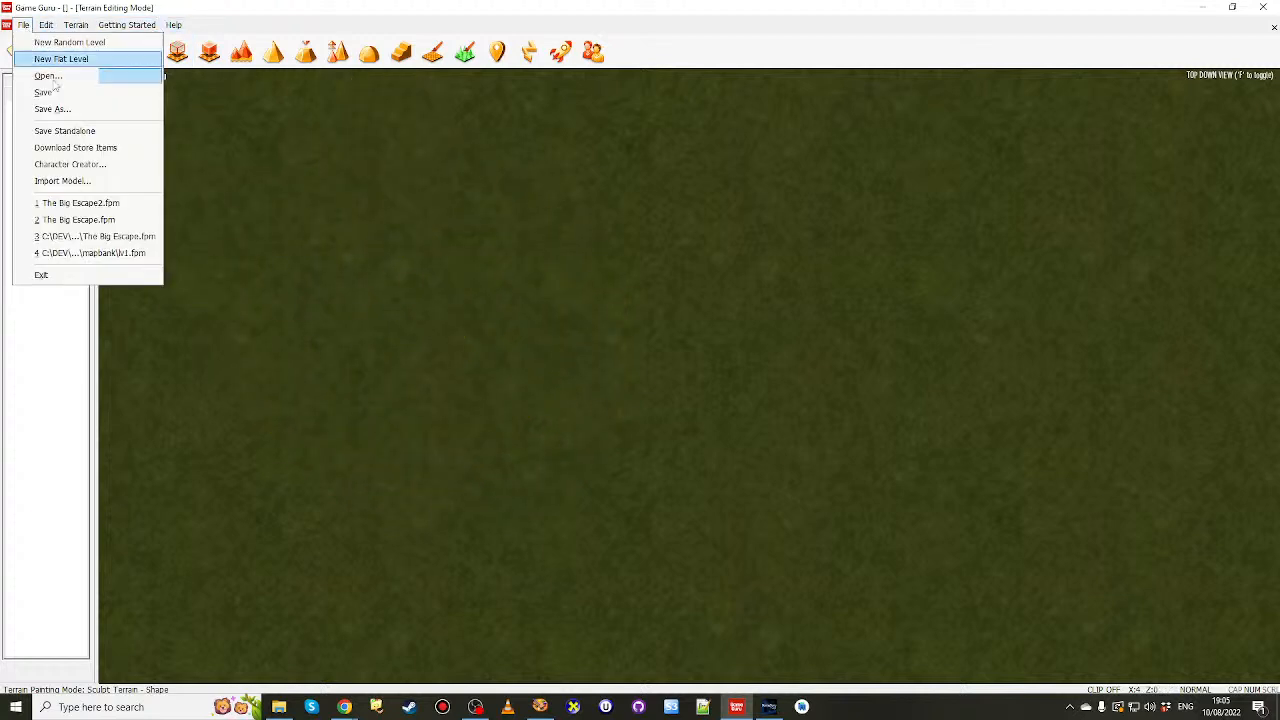
pyautogui.click(105, 204)
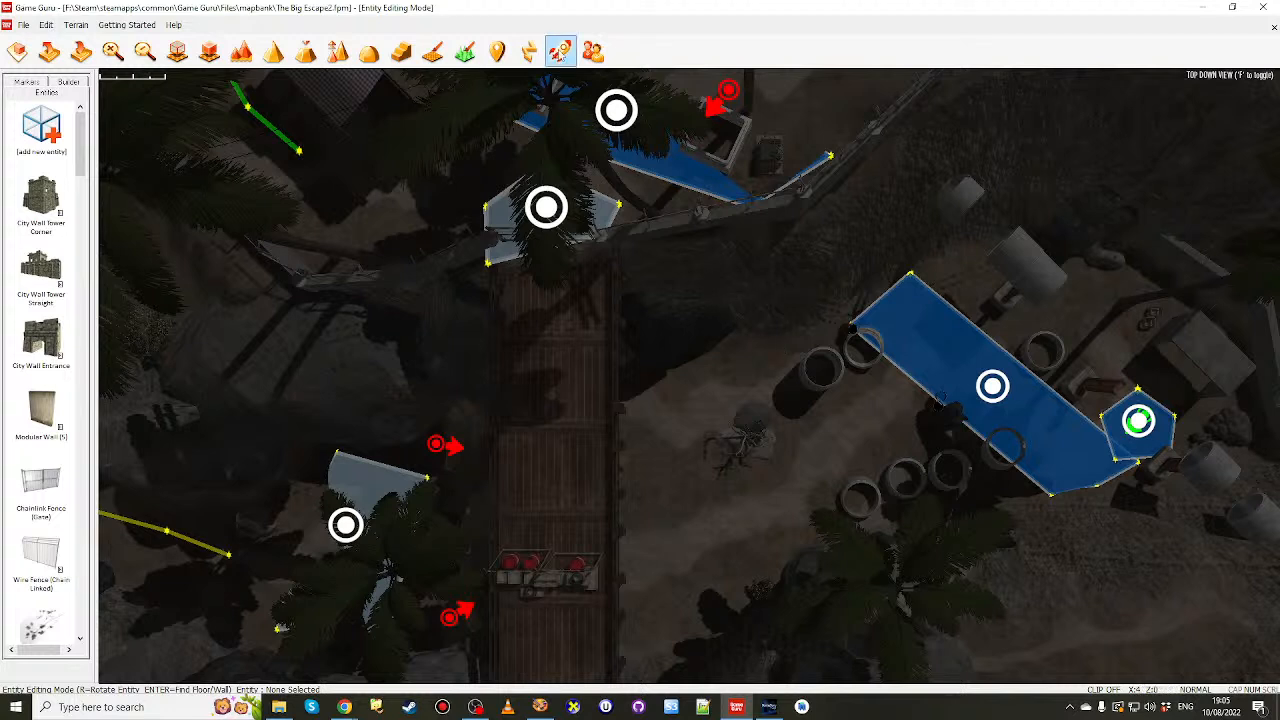
# Start a test game of the level, dismiss the intro message, holster the pistol and walk up to the tilted concrete pipe.
pyautogui.click(560, 51)
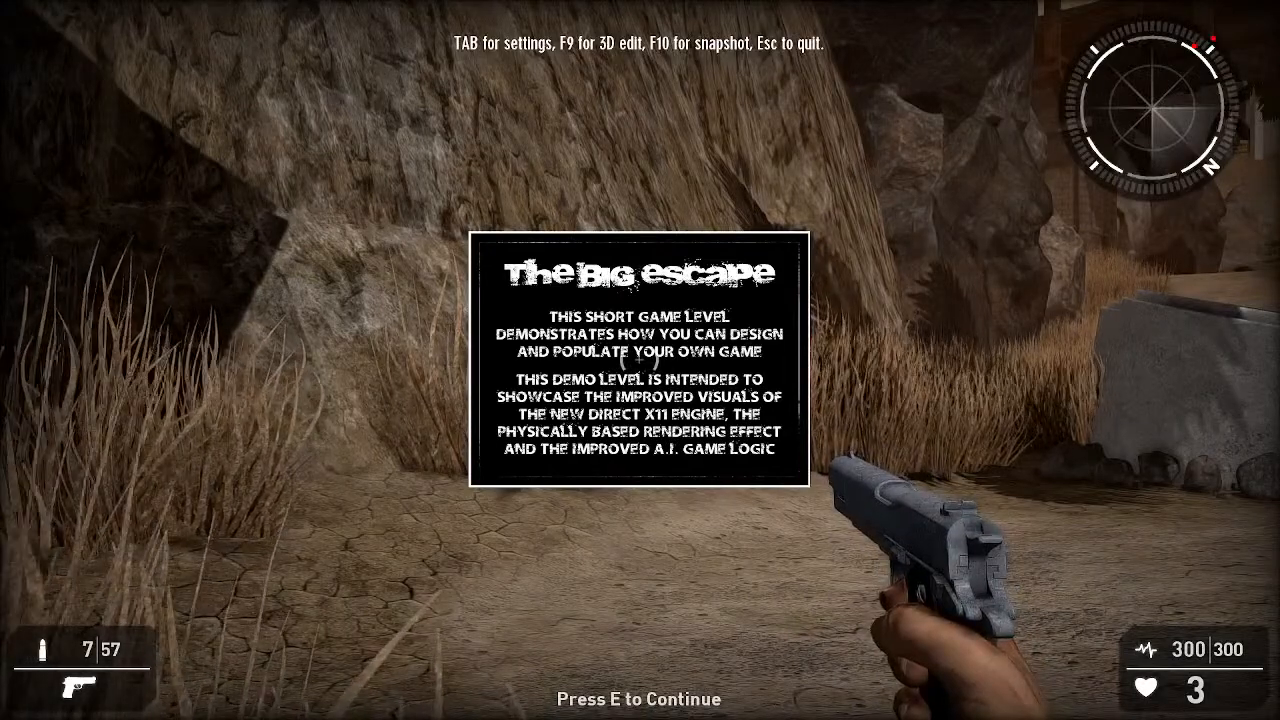
pyautogui.press('e')
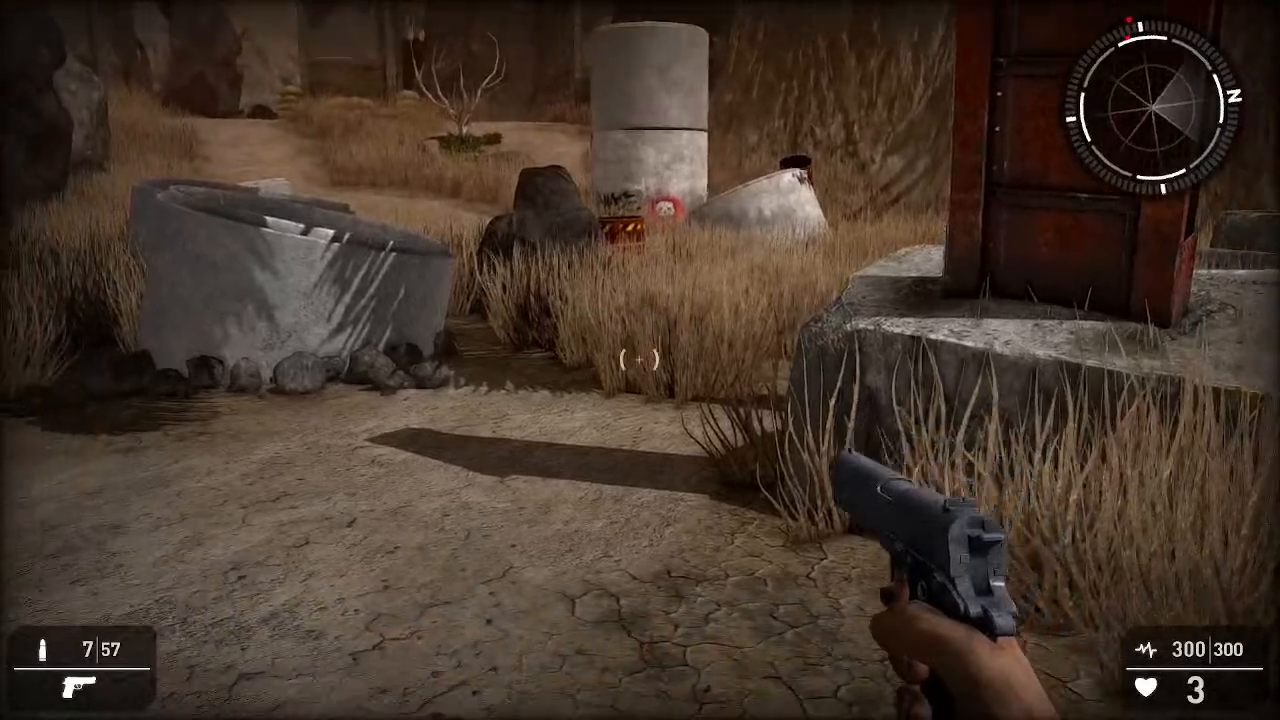
pyautogui.press('w')
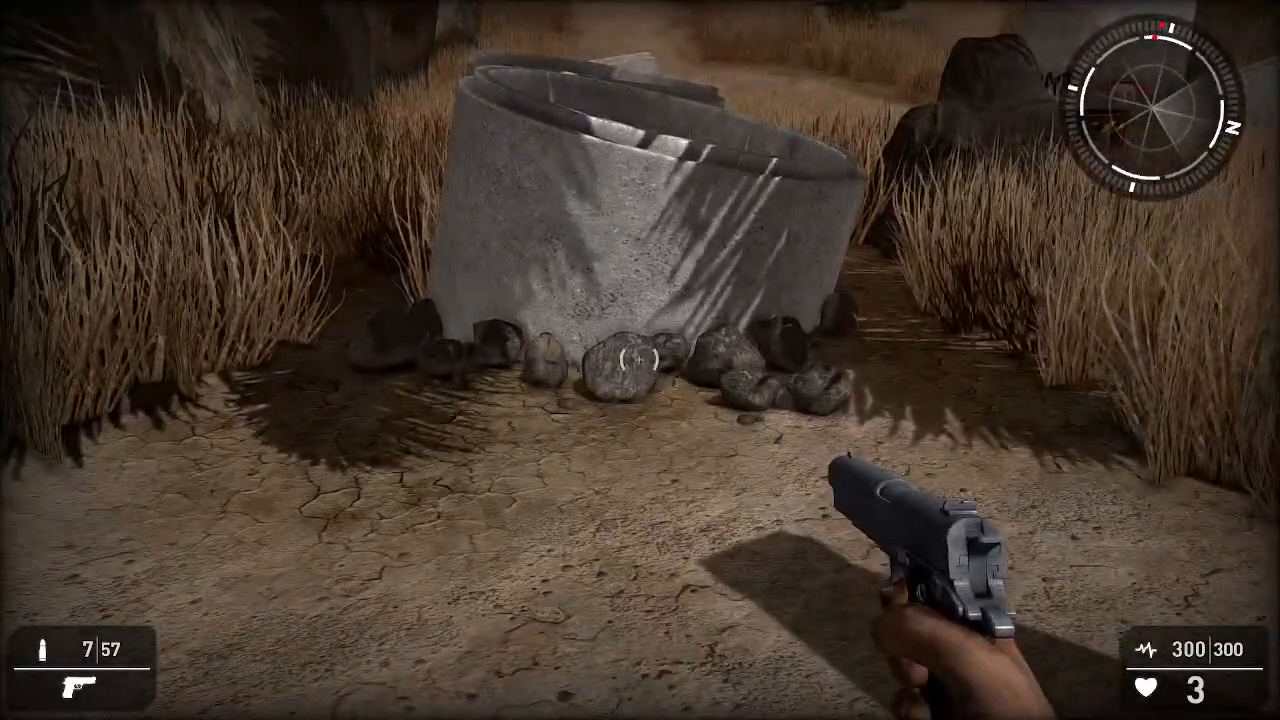
pyautogui.press('s')
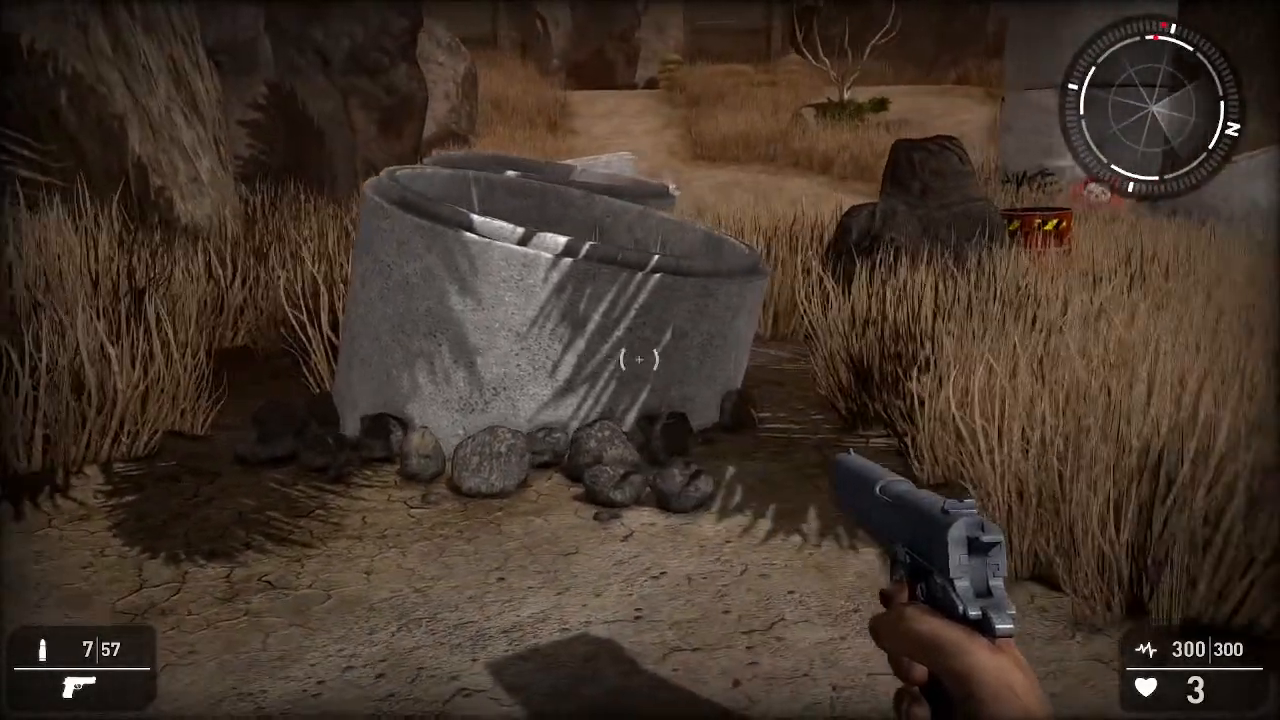
pyautogui.press('w')
pyautogui.press('0')
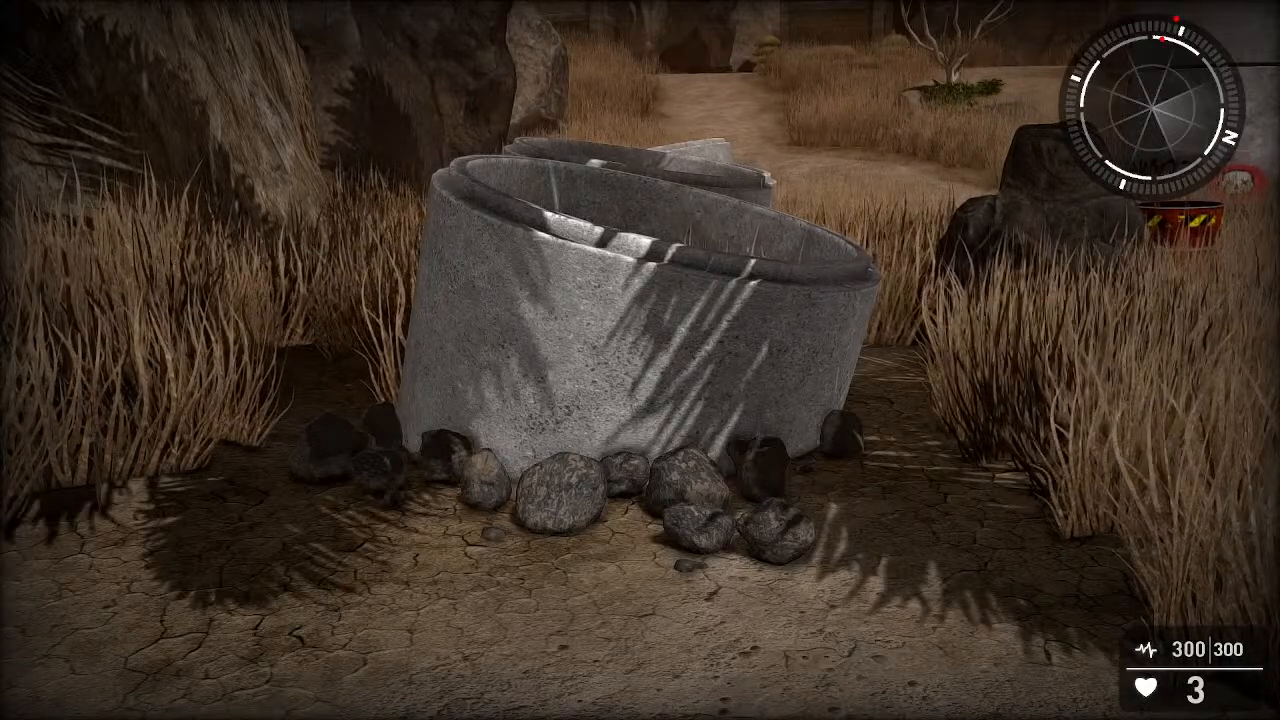
pyautogui.press('w')
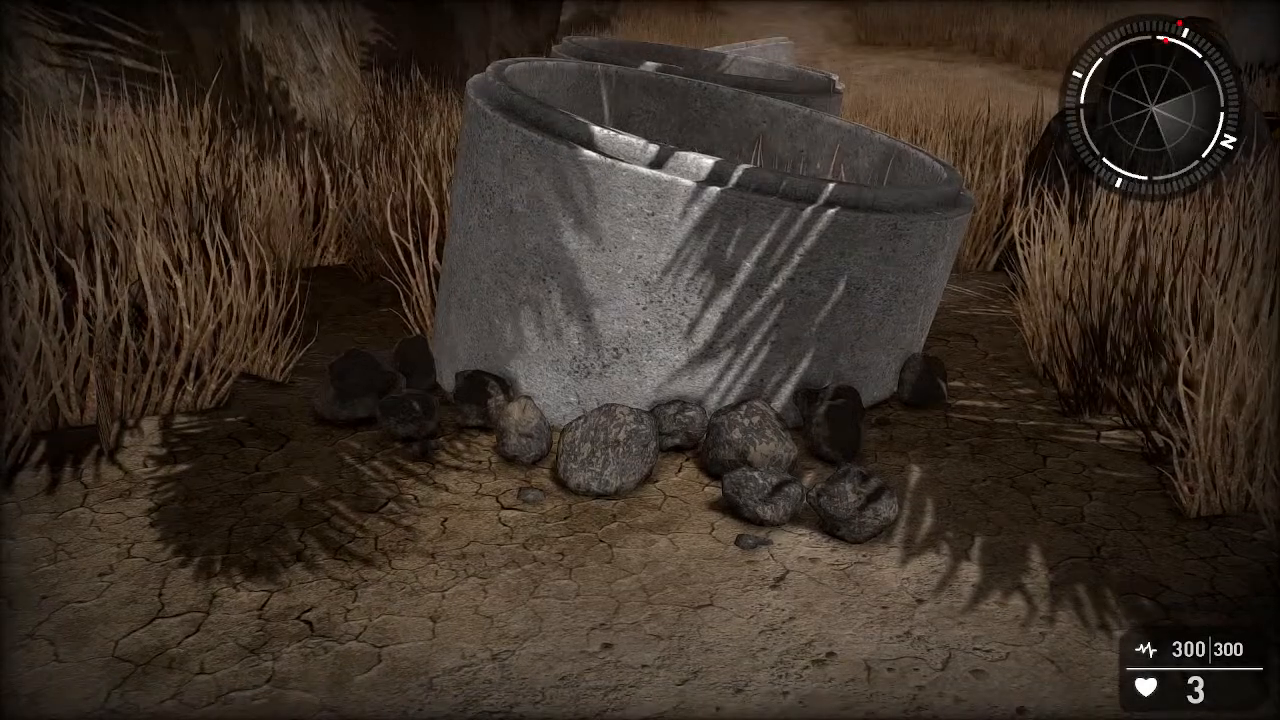
# Show the live in-game visual settings, try SAO Intensity at 0, and set it to 25.
pyautogui.press('Tab')
pyautogui.press('Tab')
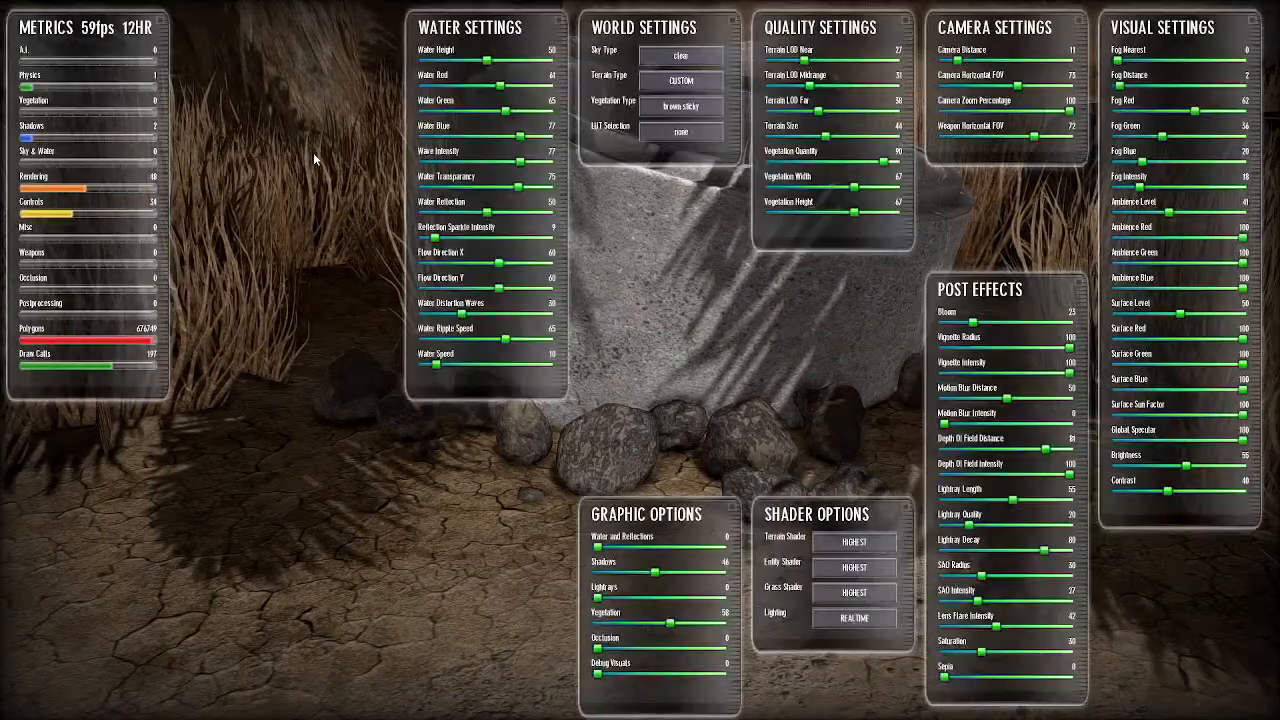
pyautogui.moveTo(977, 600); pyautogui.dragTo(931, 602)
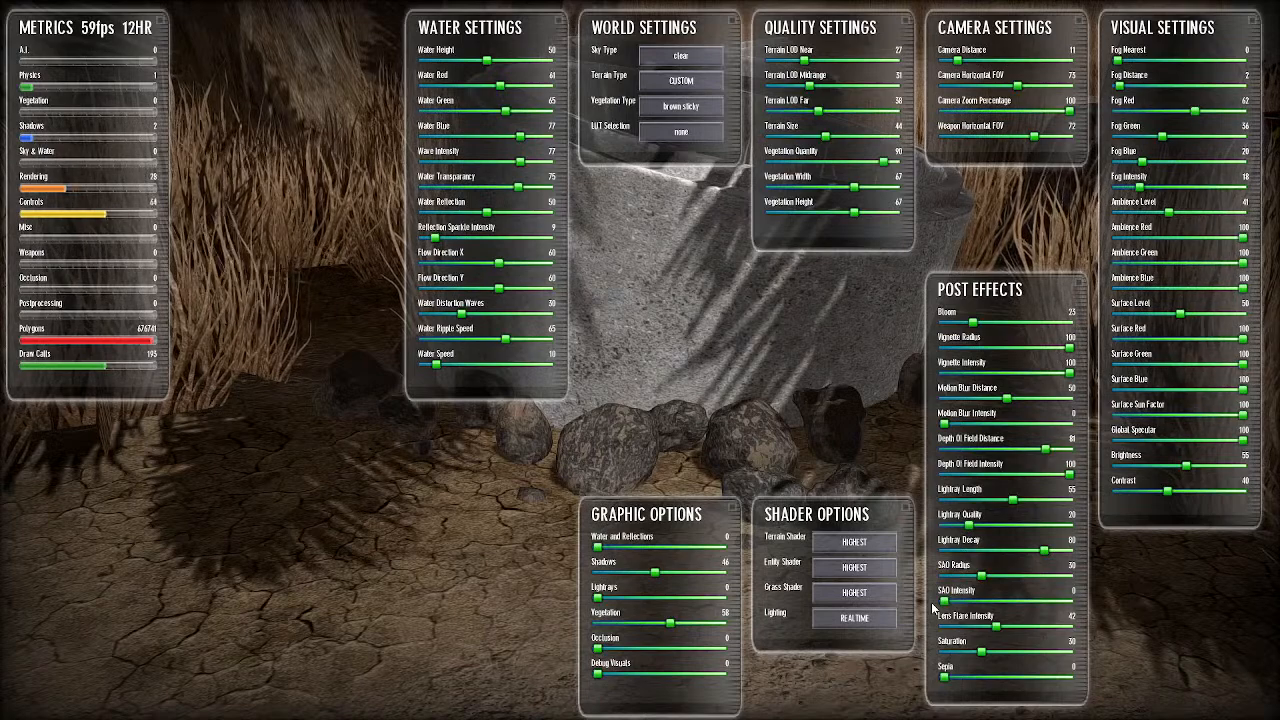
pyautogui.click(978, 601)
pyautogui.moveTo(978, 601)
pyautogui.mouseDown()
pyautogui.moveTo(938, 600)
pyautogui.moveTo(1068, 590)
pyautogui.moveTo(958, 601)
pyautogui.moveTo(990, 601)
pyautogui.moveTo(976, 600)
pyautogui.mouseUp()
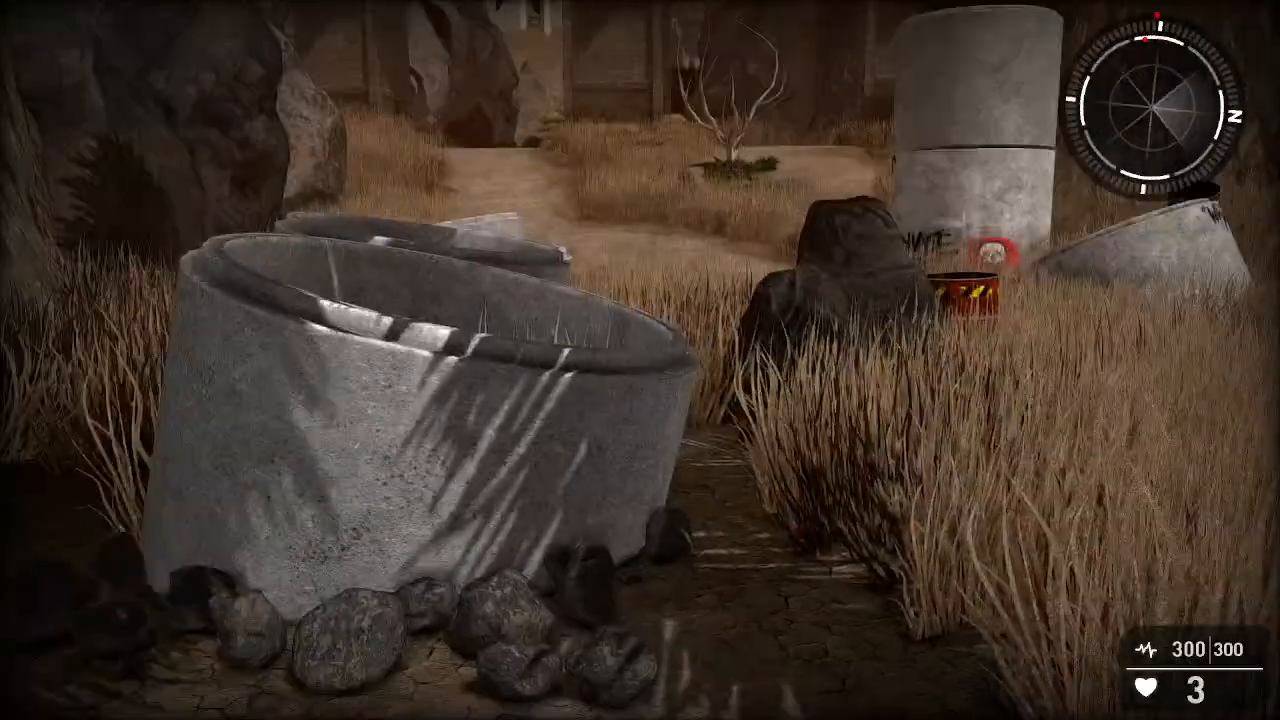
# Try Saturation at 97 and 0, and set Saturation to 45 and Sepia to 16.
pyautogui.press('Tab')
pyautogui.press('Tab')
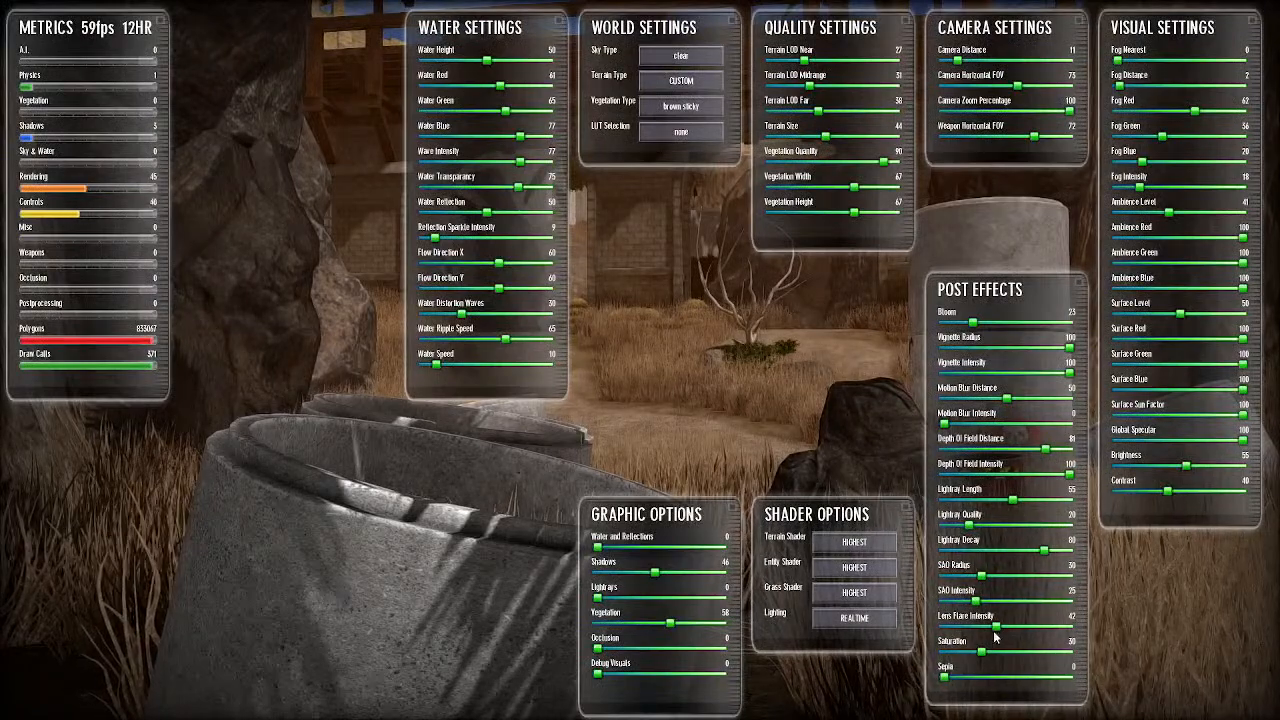
pyautogui.moveTo(981, 651); pyautogui.dragTo(1040, 655)
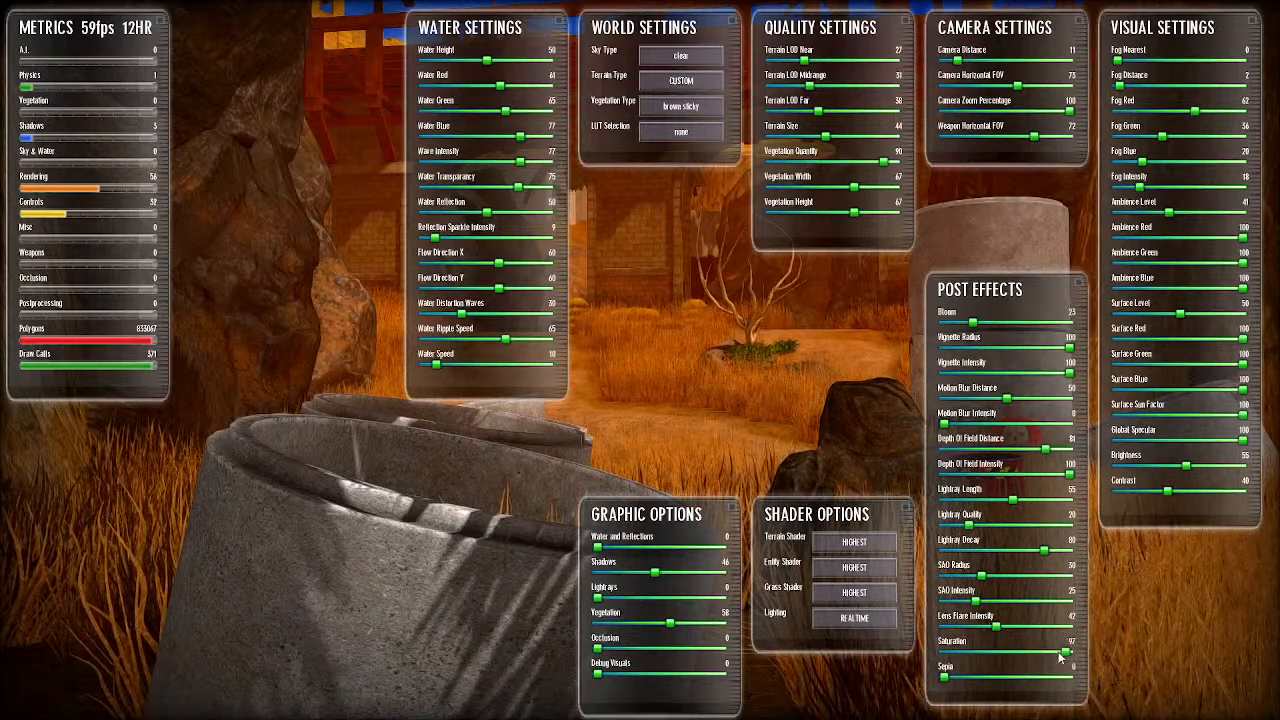
pyautogui.moveTo(1040, 655); pyautogui.dragTo(912, 657)
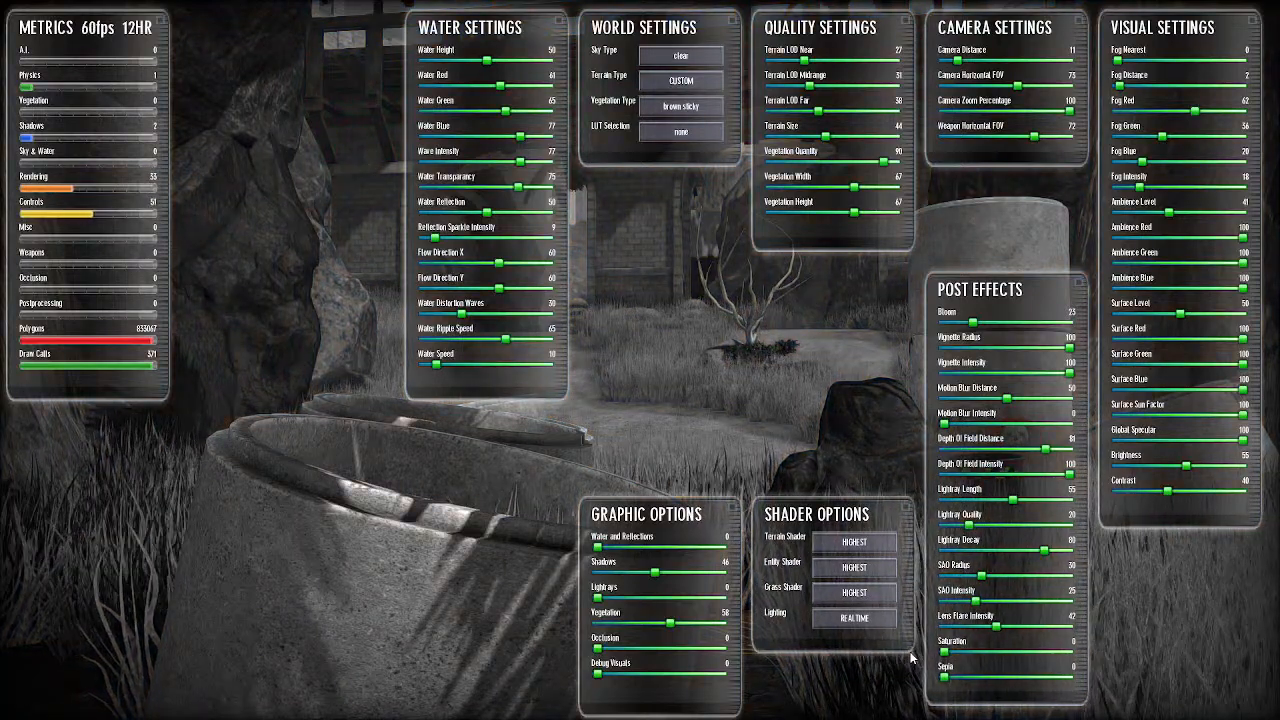
pyautogui.moveTo(948, 652); pyautogui.dragTo(1040, 652)
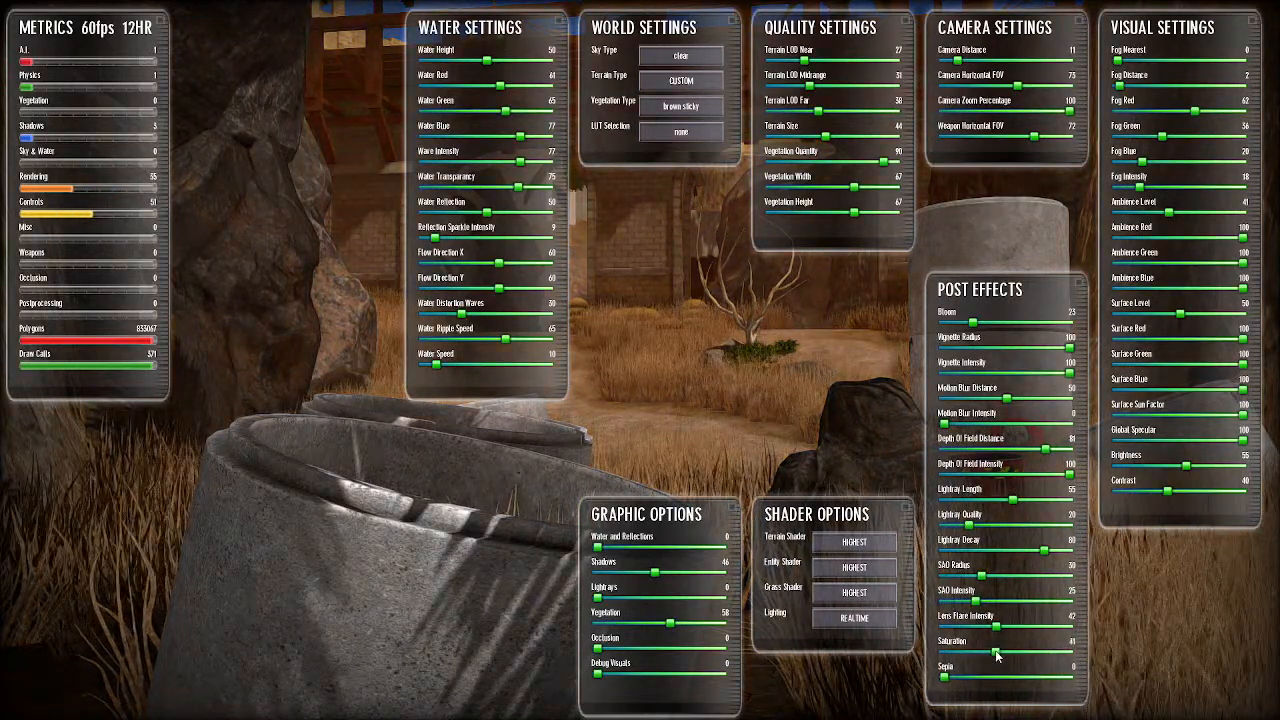
pyautogui.moveTo(1013, 654); pyautogui.dragTo(979, 680)
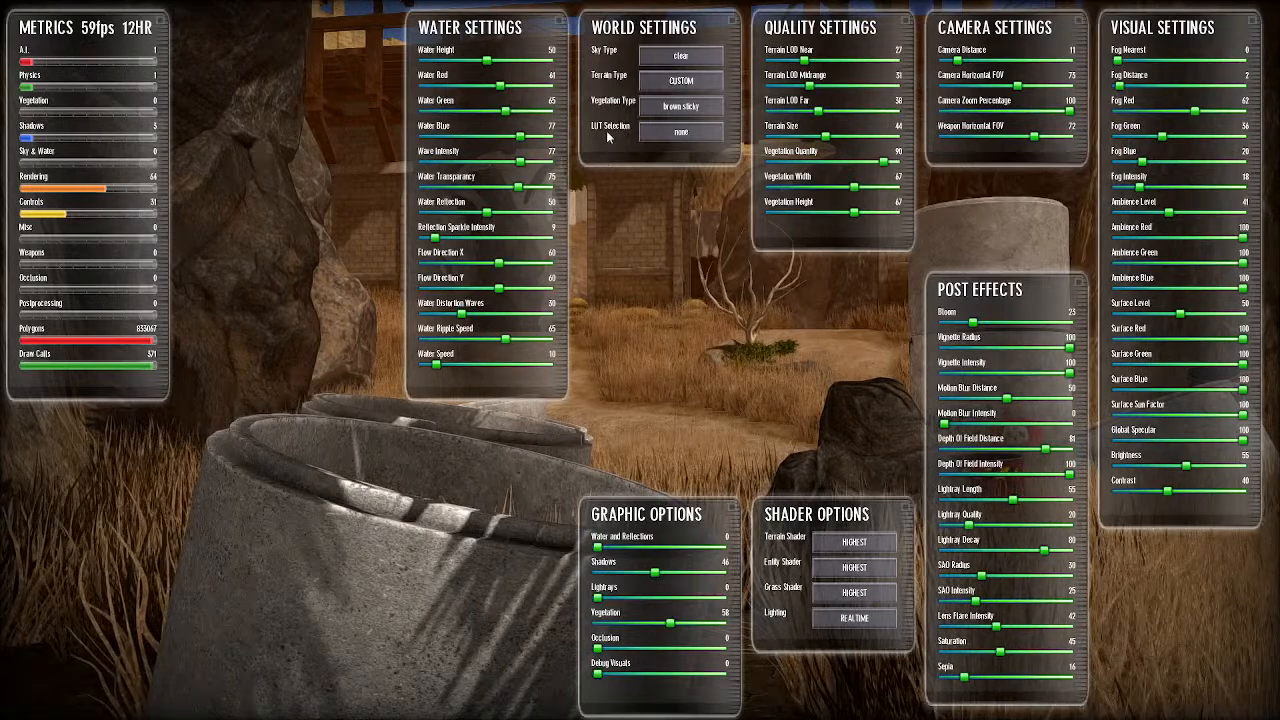
# Try several colour lookup tables on the scene, ending with moonlighttable.
pyautogui.click(688, 138)
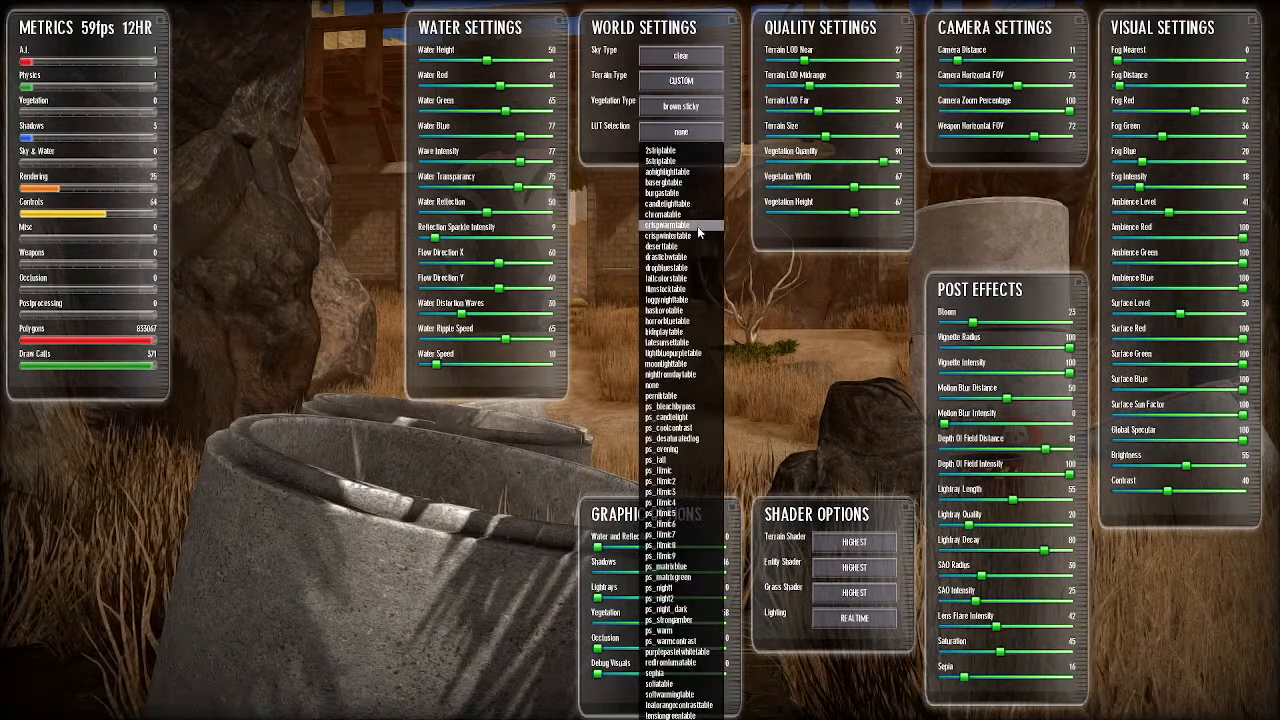
pyautogui.click(697, 170)
pyautogui.click(692, 134)
pyautogui.click(680, 311)
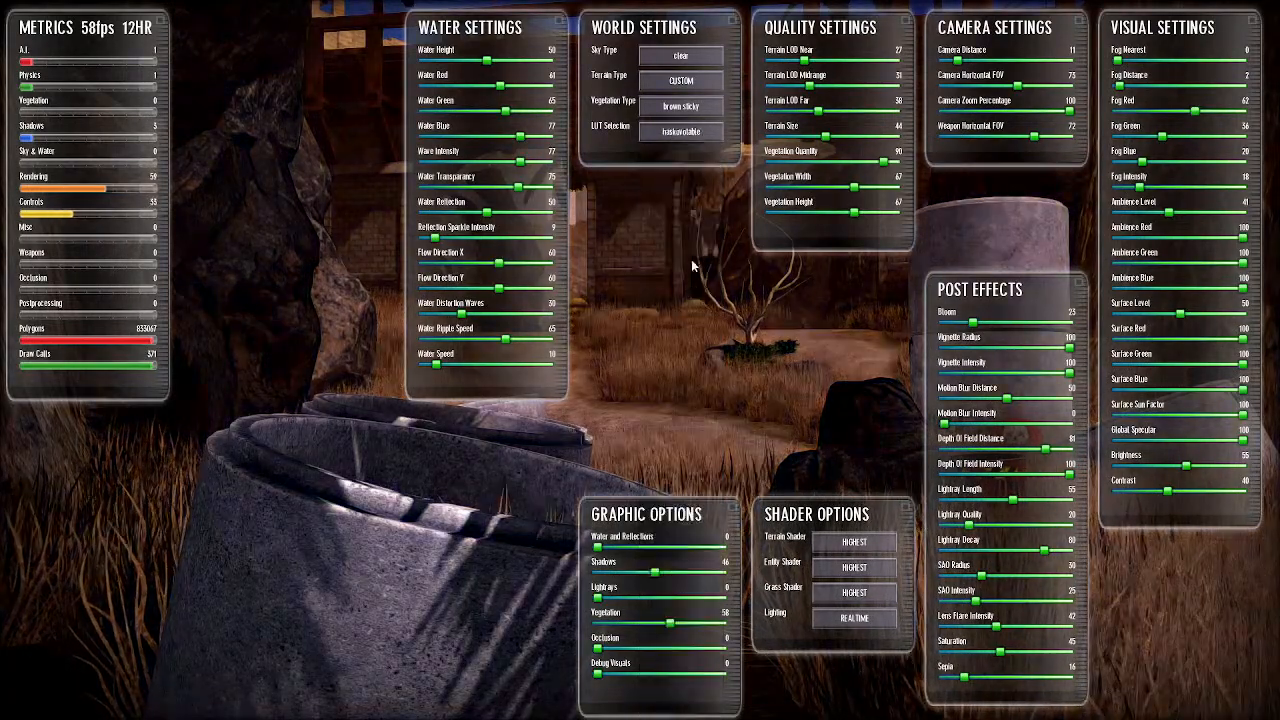
pyautogui.click(681, 132)
pyautogui.click(677, 365)
# Set the vegetation type to weedy 01 and try the ps_filmic4 lookup table.
pyautogui.click(690, 109)
pyautogui.click(681, 397)
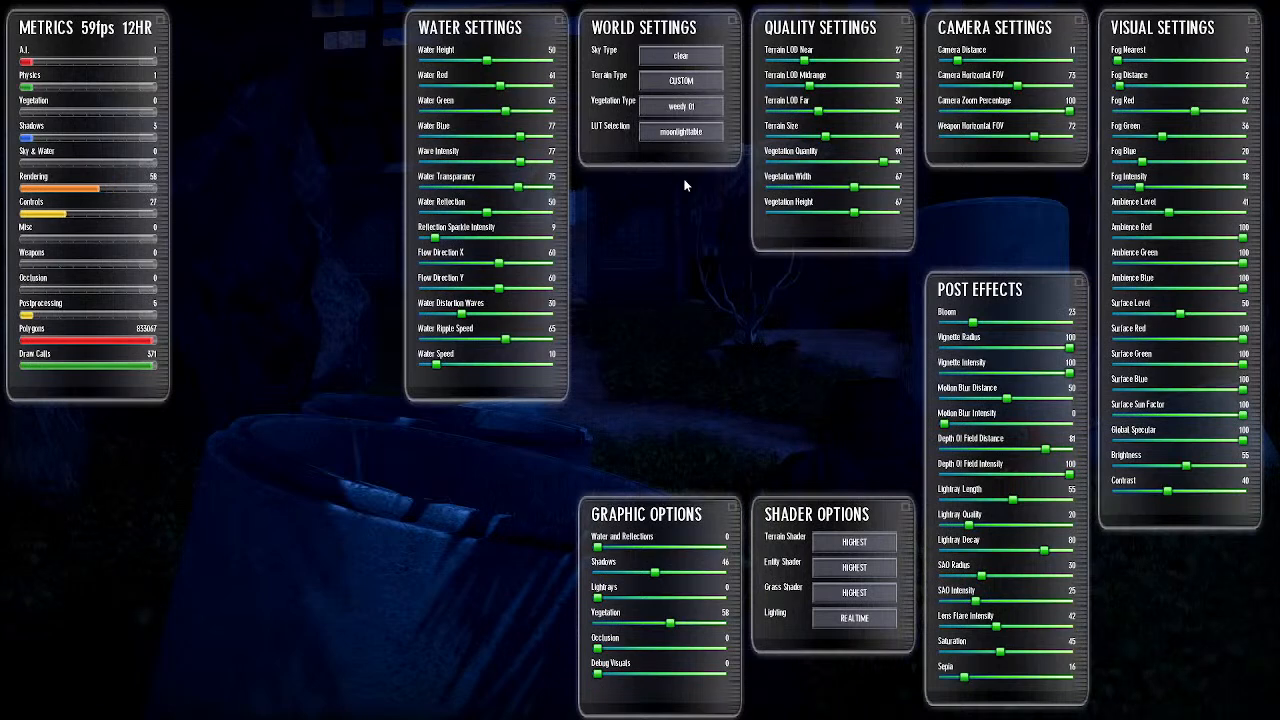
pyautogui.click(688, 134)
pyautogui.click(678, 310)
pyautogui.click(681, 132)
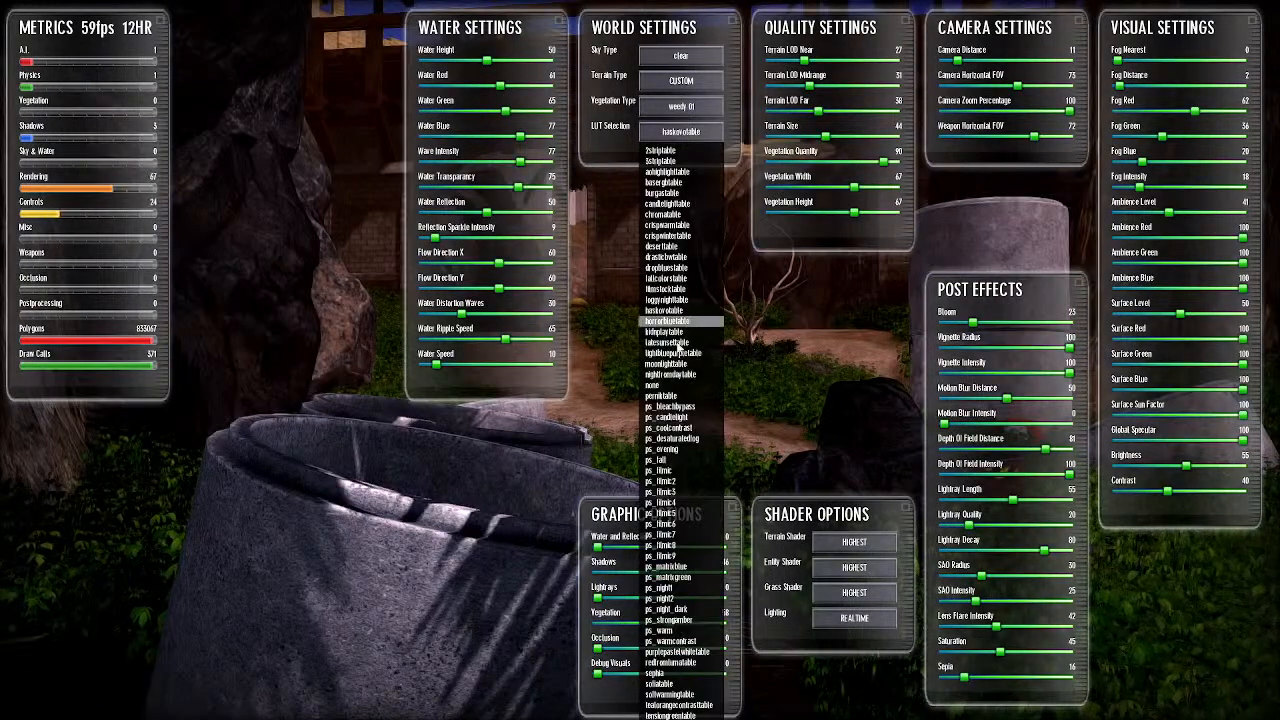
pyautogui.click(700, 503)
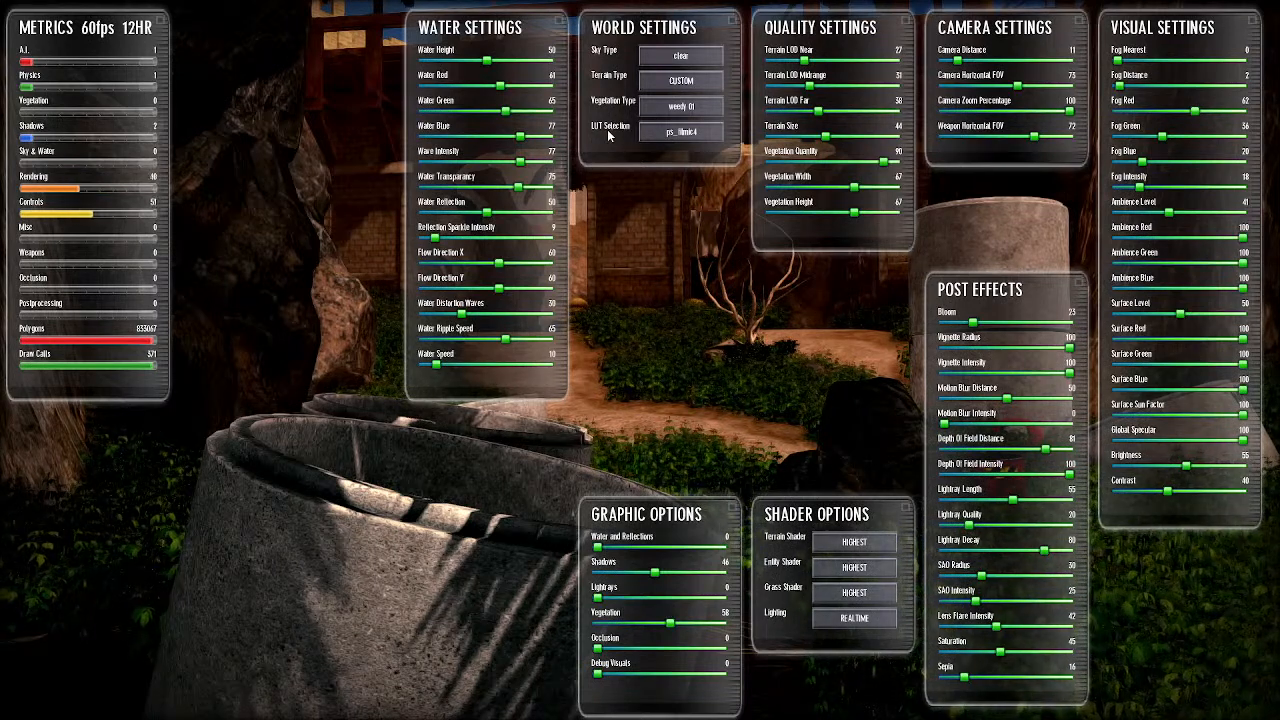
# Try further colour lookup tables on the scene, ending with ps_matrixgreen.
pyautogui.click(693, 134)
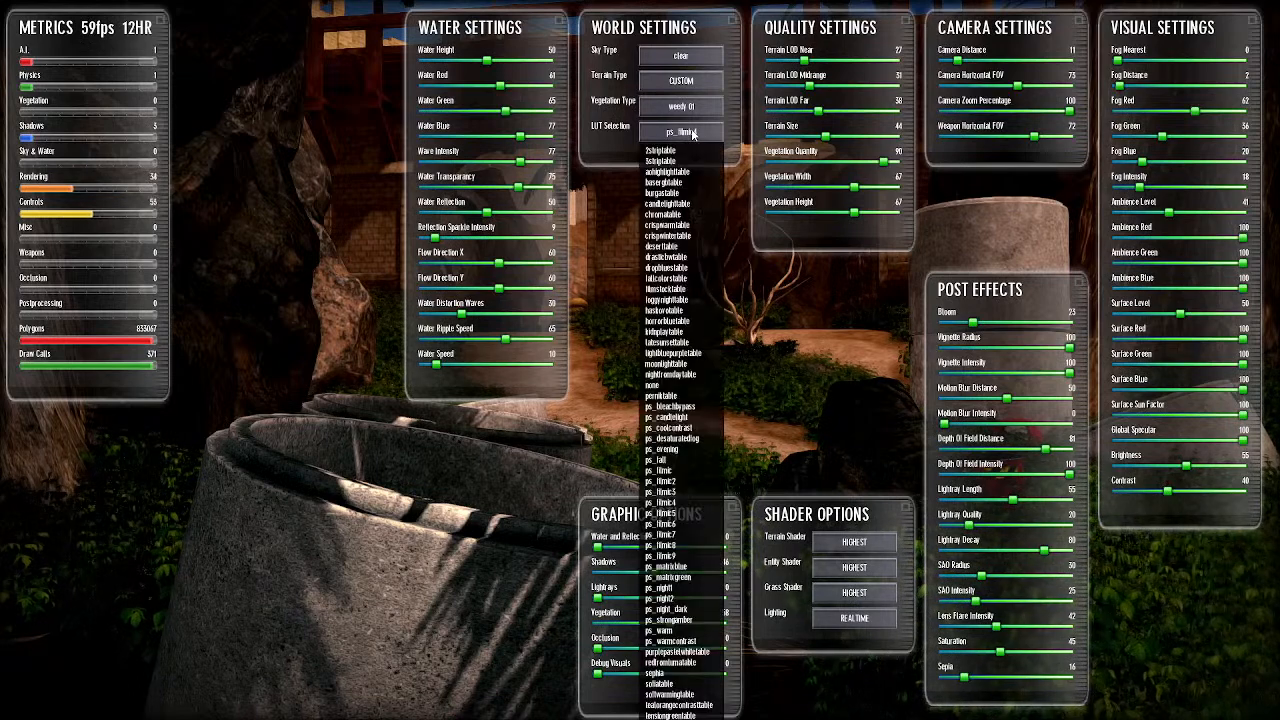
pyautogui.click(702, 662)
pyautogui.click(681, 132)
pyautogui.click(700, 568)
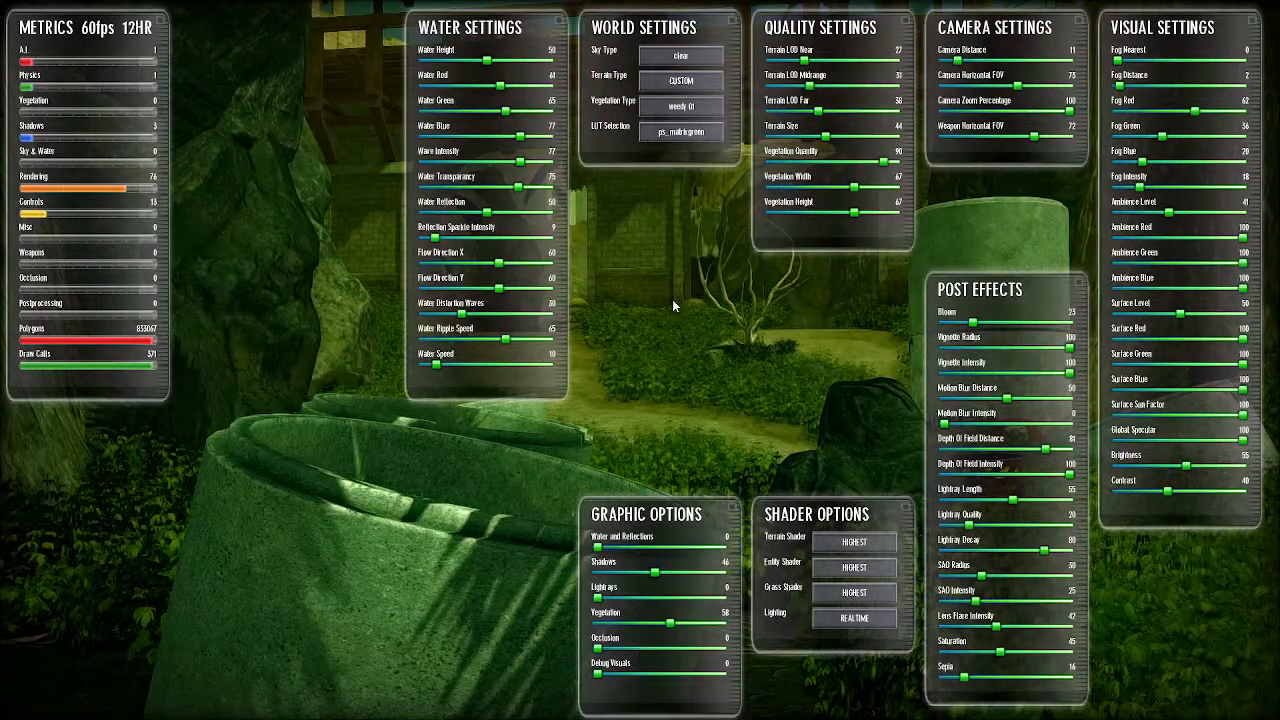
# Compare several more lookup tables on the scene, ending with fallcolorstable.
pyautogui.click(695, 135)
pyautogui.click(680, 513)
pyautogui.click(701, 135)
pyautogui.click(682, 300)
pyautogui.click(692, 133)
pyautogui.click(683, 300)
pyautogui.click(695, 135)
pyautogui.click(683, 267)
# Try the black-and-white style lookup table chromatable on the scene.
pyautogui.click(695, 135)
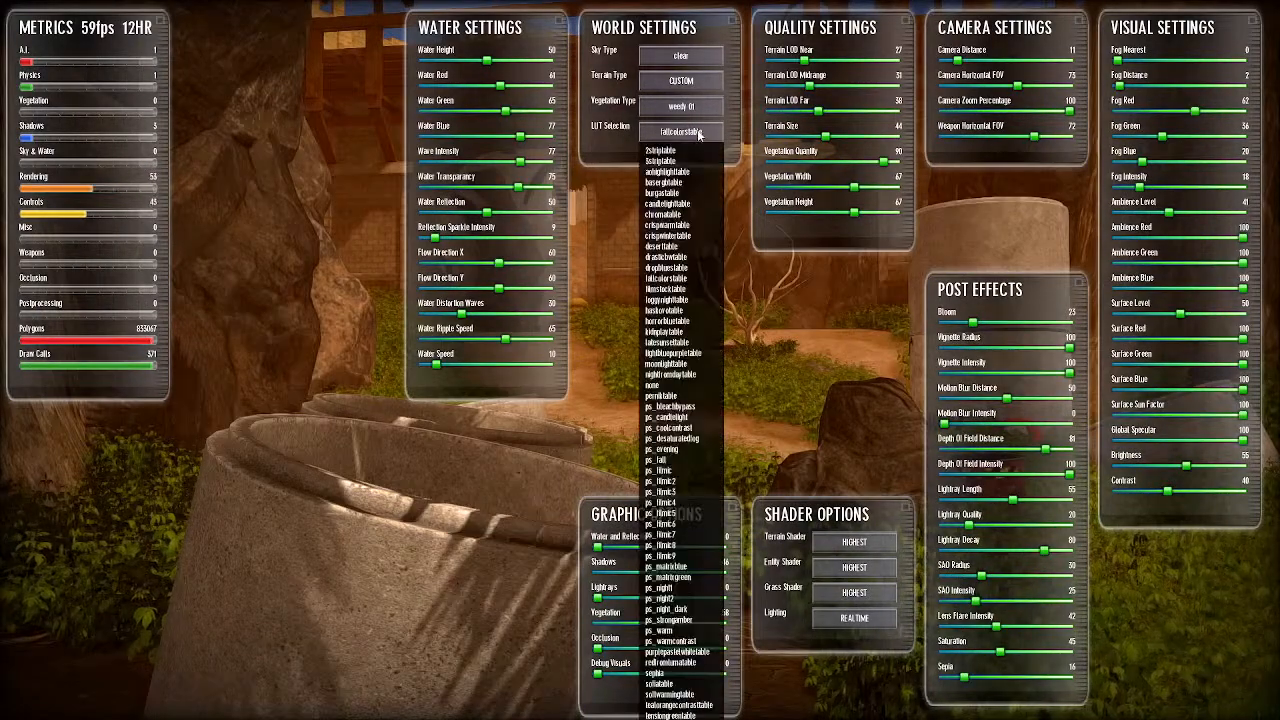
pyautogui.click(683, 246)
pyautogui.click(695, 133)
pyautogui.click(665, 214)
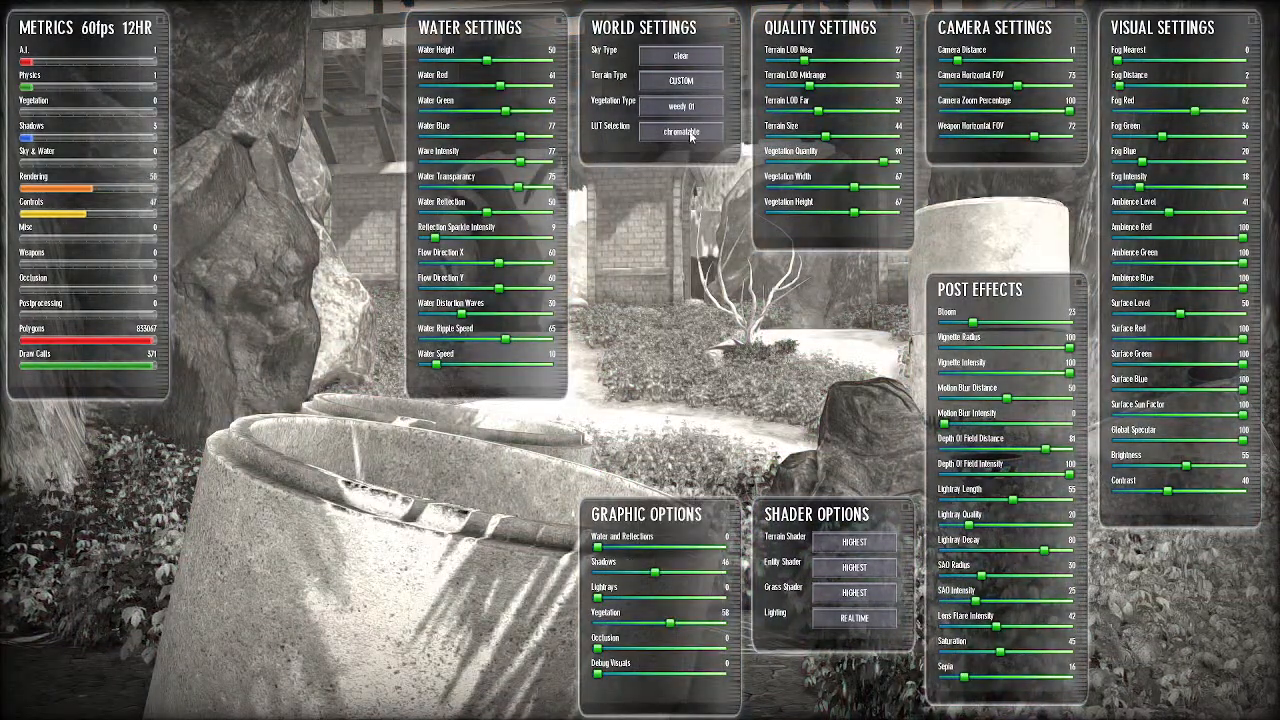
# Try the foggynighttable and sofiatable lookup tables on the scene.
pyautogui.click(692, 135)
pyautogui.click(682, 300)
pyautogui.click(692, 133)
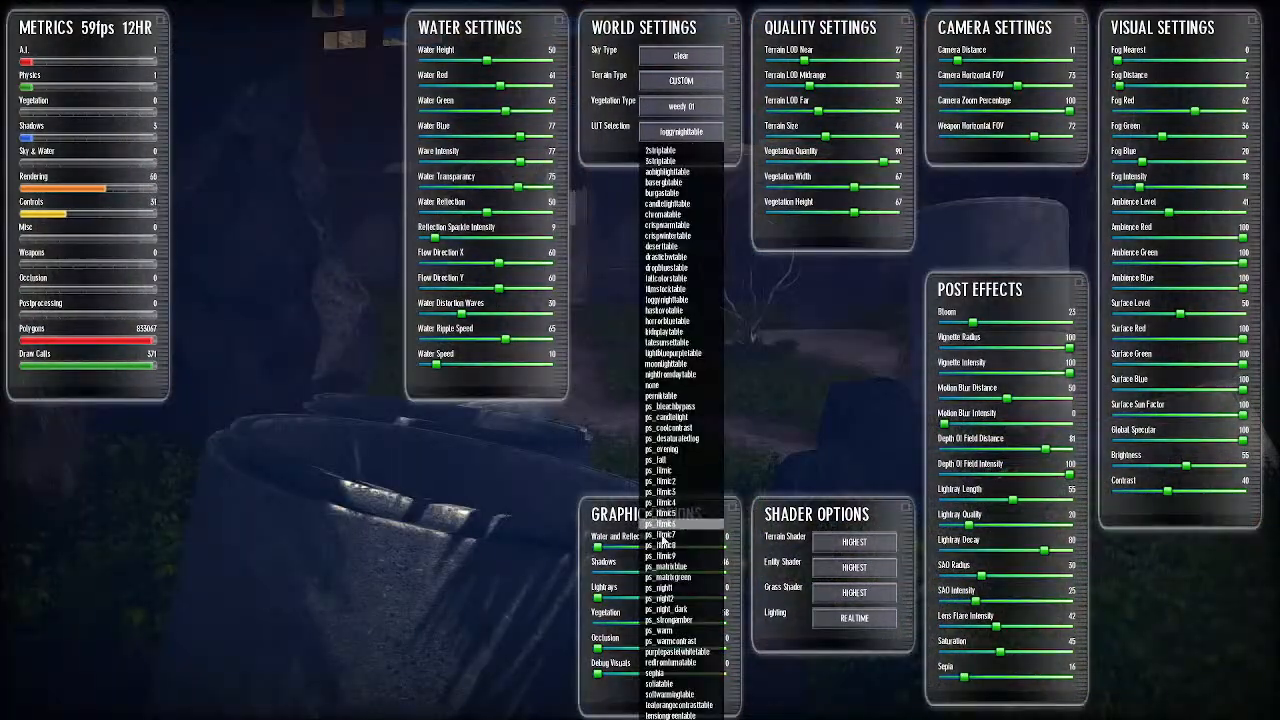
pyautogui.click(685, 686)
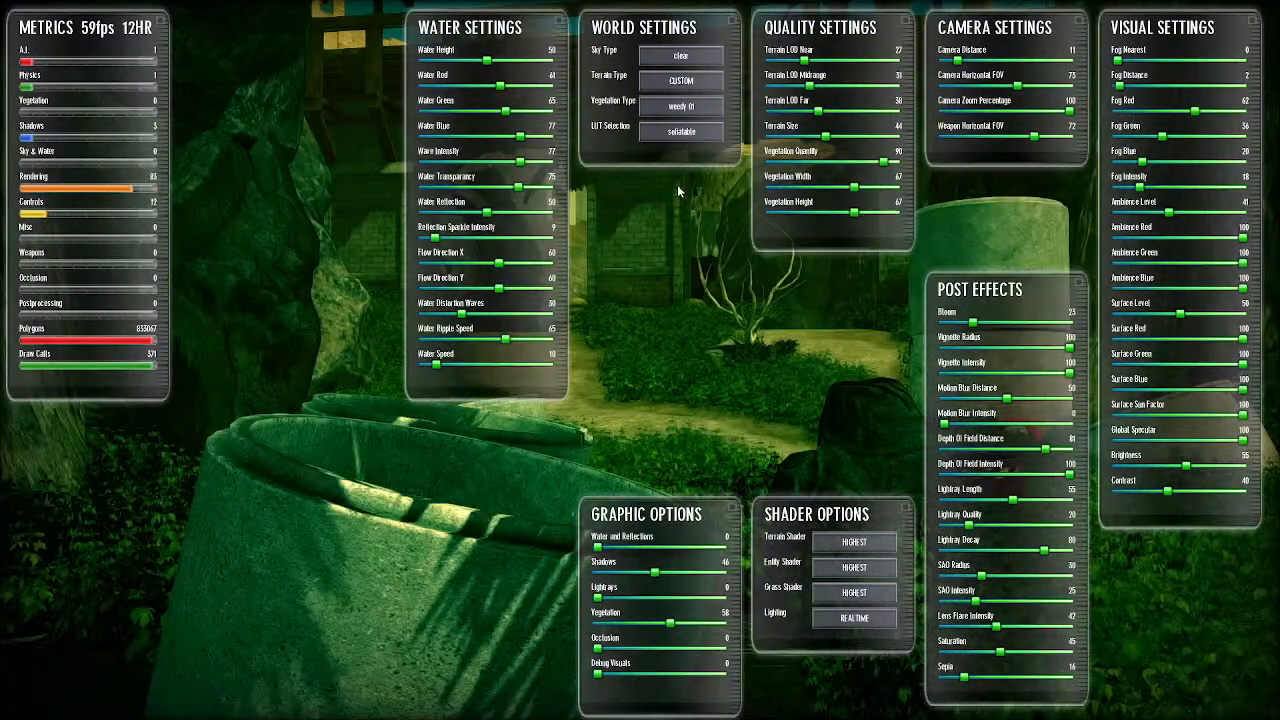
# Set the LUT selection to none and end the test game.
pyautogui.click(680, 134)
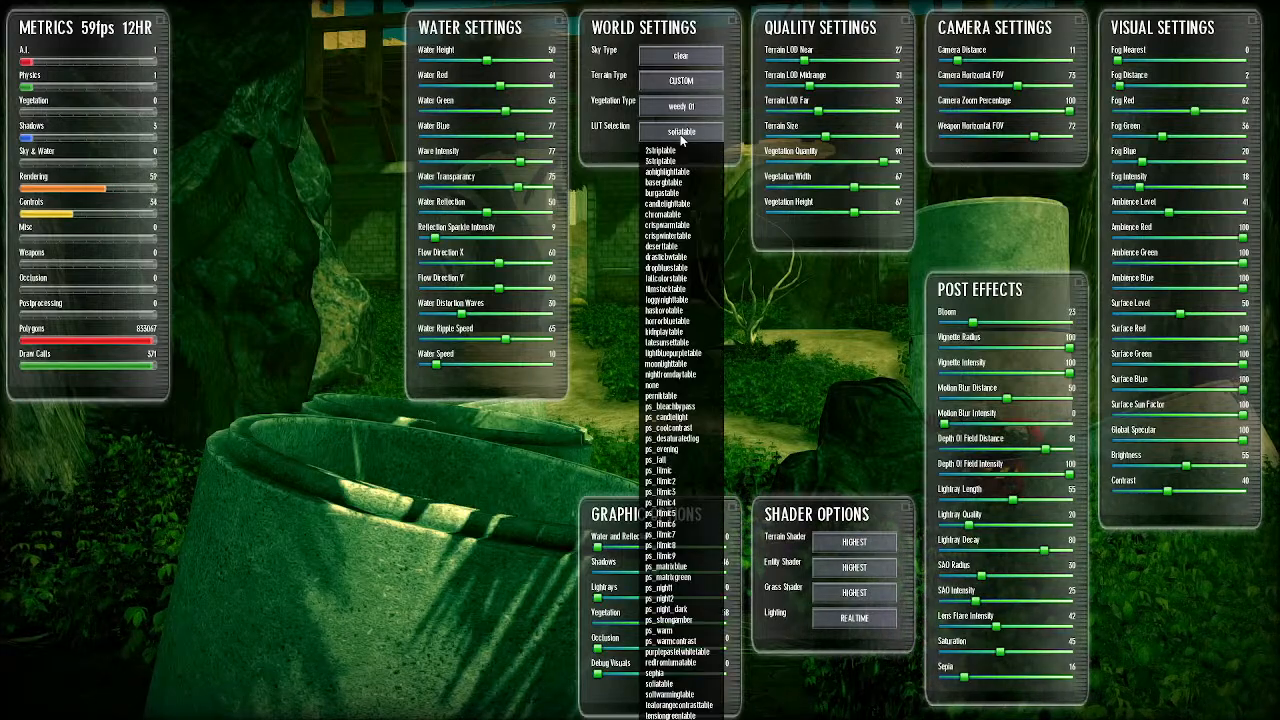
pyautogui.click(674, 386)
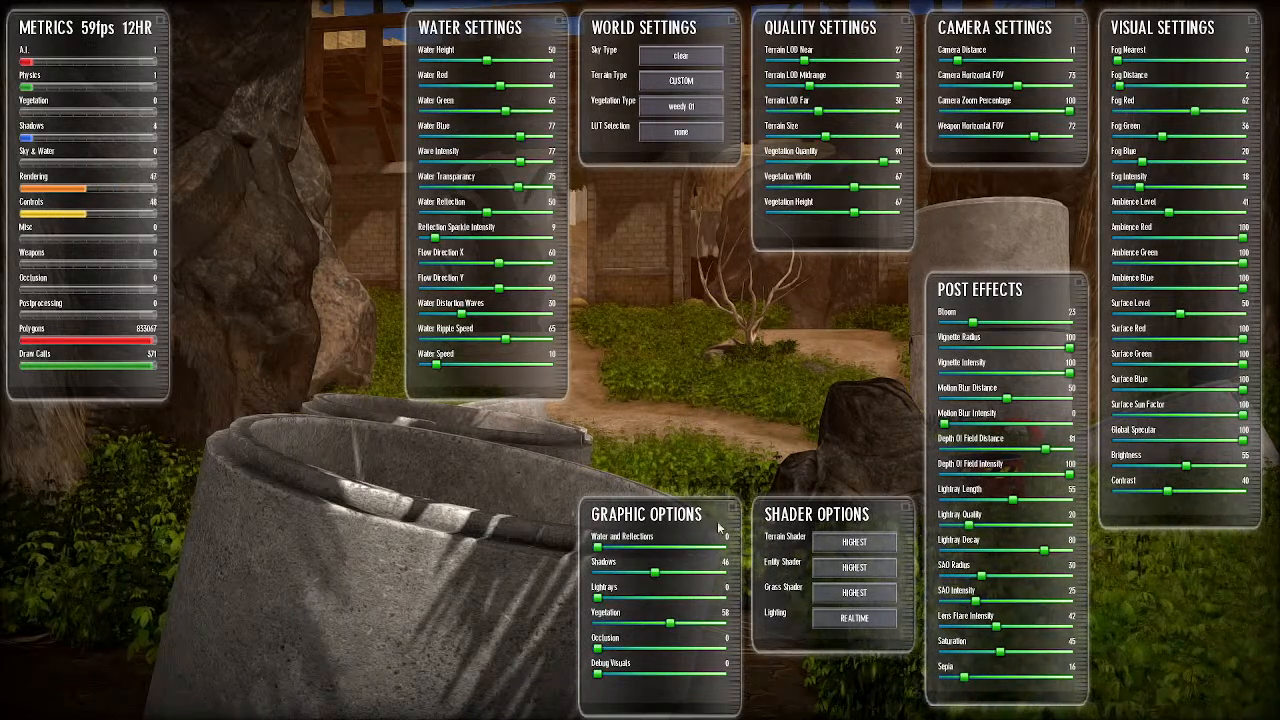
pyautogui.press('Tab')
pyautogui.press('Escape')
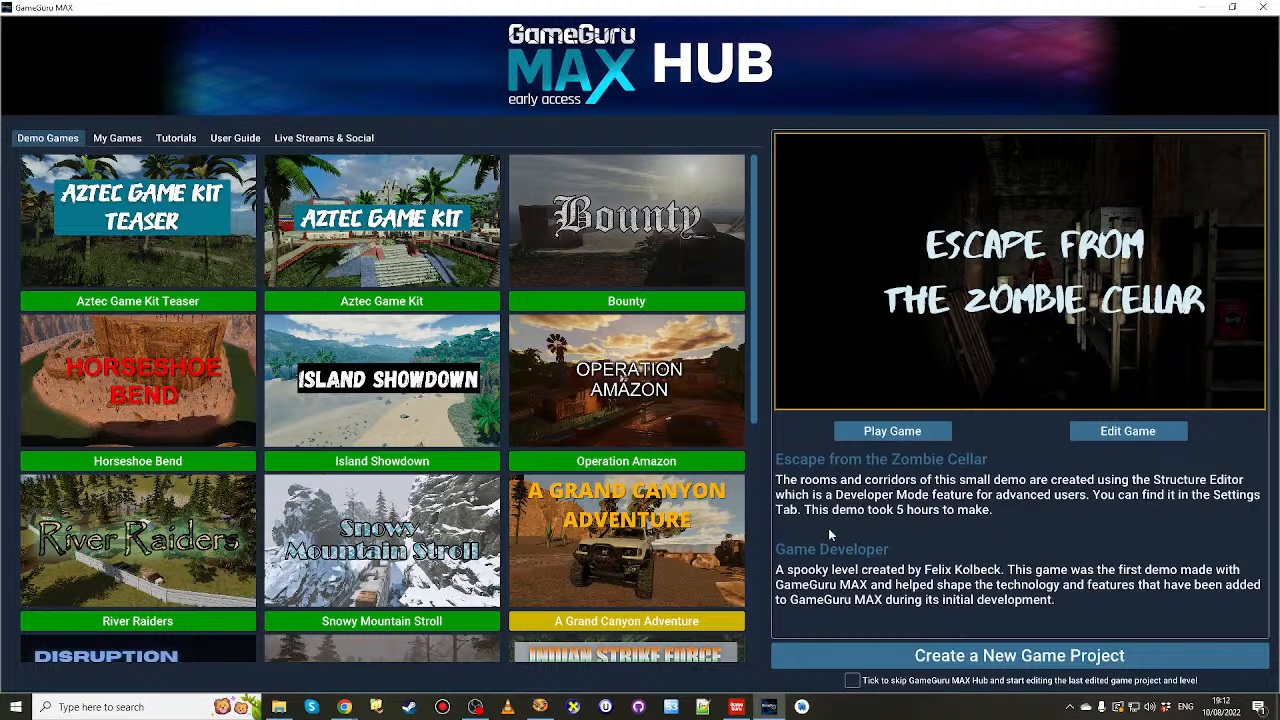
# In the GameGuru MAX Hub, open the level SNNOWWWW.fpm of your own game project GAME2 for editing.
pyautogui.click(114, 139)
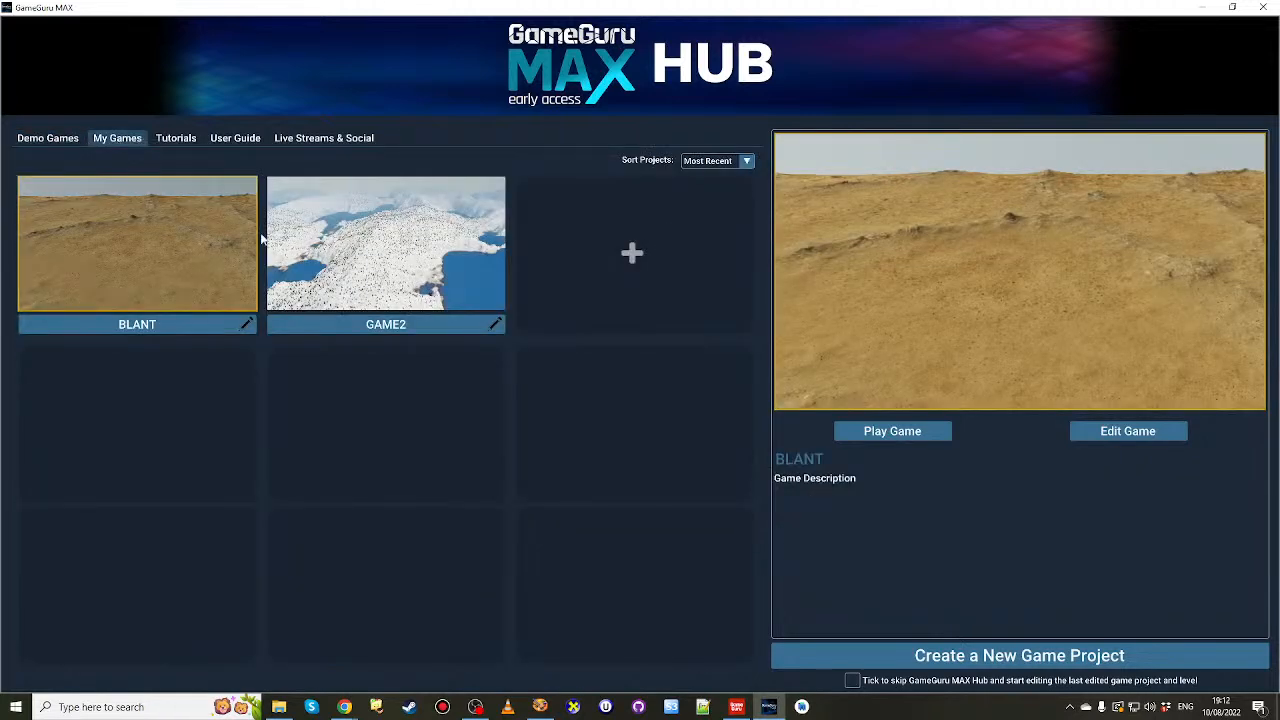
pyautogui.click(487, 241)
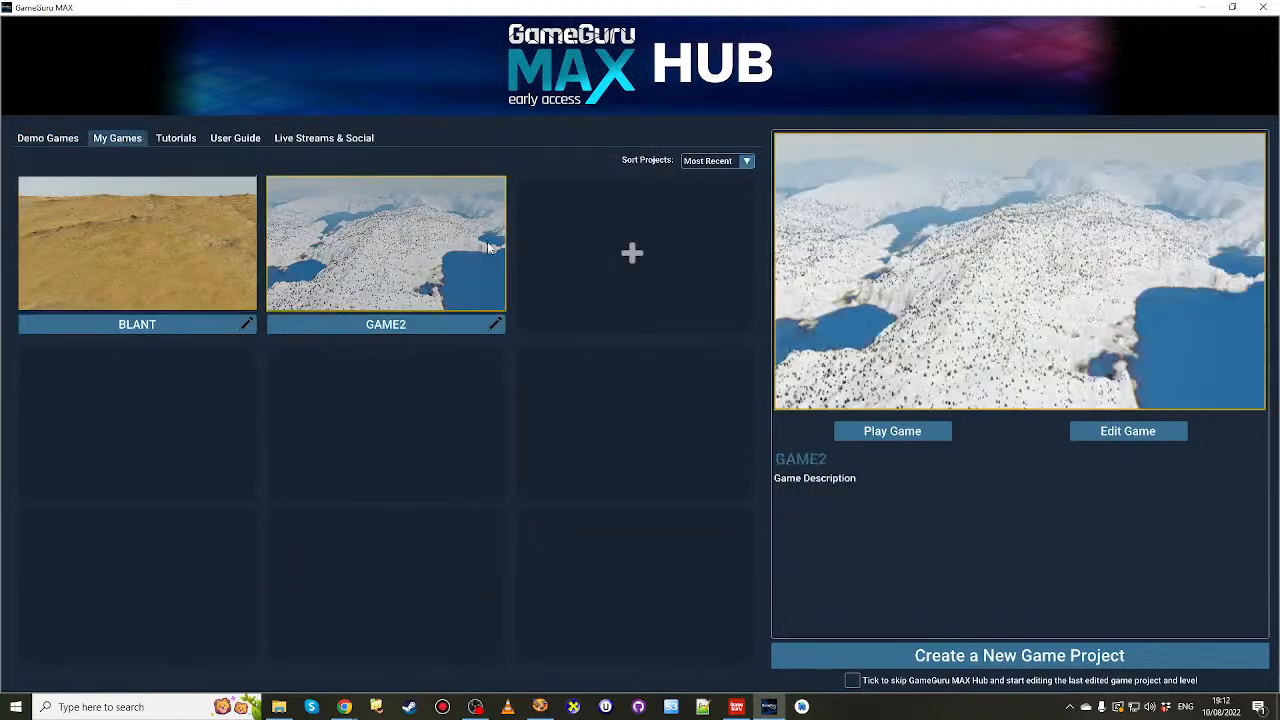
pyautogui.click(1160, 438)
pyautogui.click(778, 273)
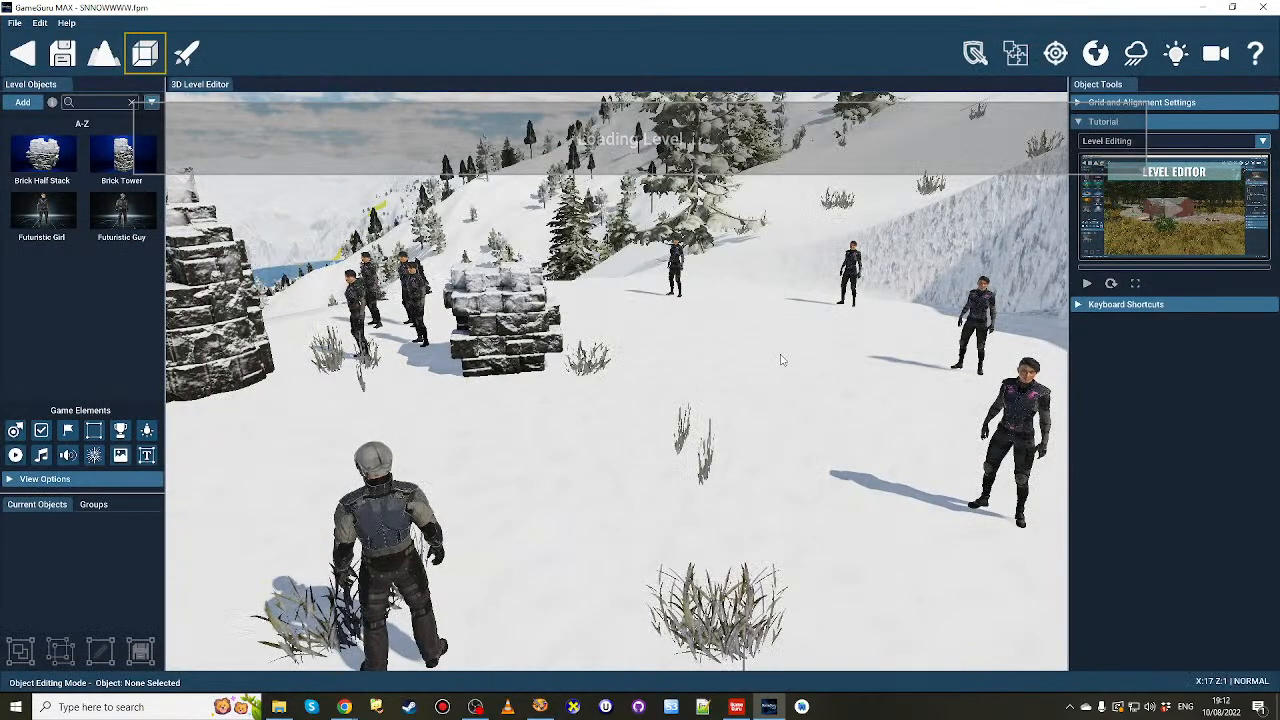
# Fly the editor camera up to the group of characters standing between the snowy brick stacks.
pyautogui.moveTo(815, 324)
pyautogui.mouseDown(button='right')
pyautogui.moveTo(540, 360)
pyautogui.moveTo(630, 360)
pyautogui.moveTo(690, 295)
pyautogui.moveTo(610, 288)
pyautogui.mouseUp(button='right')
pyautogui.press('a')
pyautogui.press('w')
pyautogui.press('w')
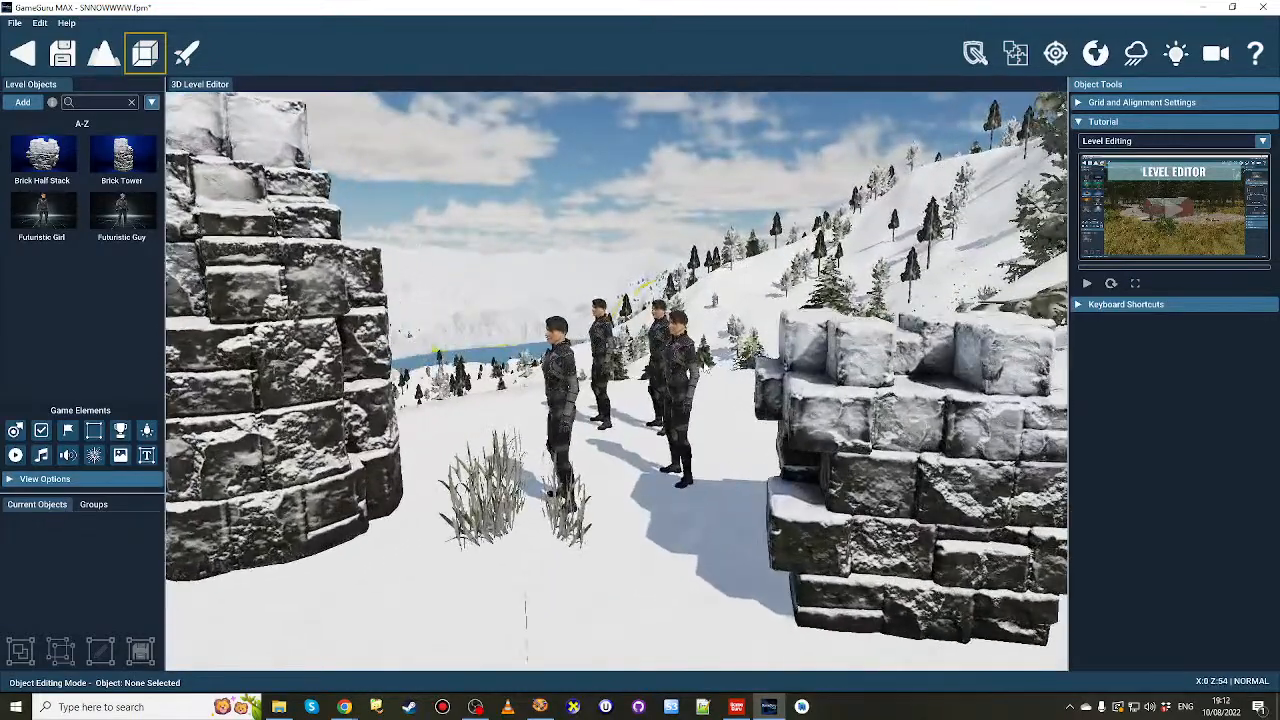
# Select each of the four characters standing between the snowy brick stacks in turn.
pyautogui.click(684, 374)
pyautogui.click(601, 352)
pyautogui.click(560, 390)
pyautogui.click(657, 352)
# Fly the editor camera back past the other characters and out over the snowy, tree-covered slope facing the lake.
pyautogui.press('s')
pyautogui.moveTo(657, 352)
pyautogui.mouseDown(button='right')
pyautogui.moveTo(750, 400)
pyautogui.moveTo(755, 448)
pyautogui.moveTo(680, 450)
pyautogui.moveTo(650, 425)
pyautogui.moveTo(788, 437)
pyautogui.moveTo(598, 377)
pyautogui.mouseUp(button='right')
pyautogui.press('s')
pyautogui.press('w')
pyautogui.press('s')
pyautogui.press('a')
pyautogui.click(446, 465)
pyautogui.moveTo(850, 465); pyautogui.dragTo(1018, 390, button='right')
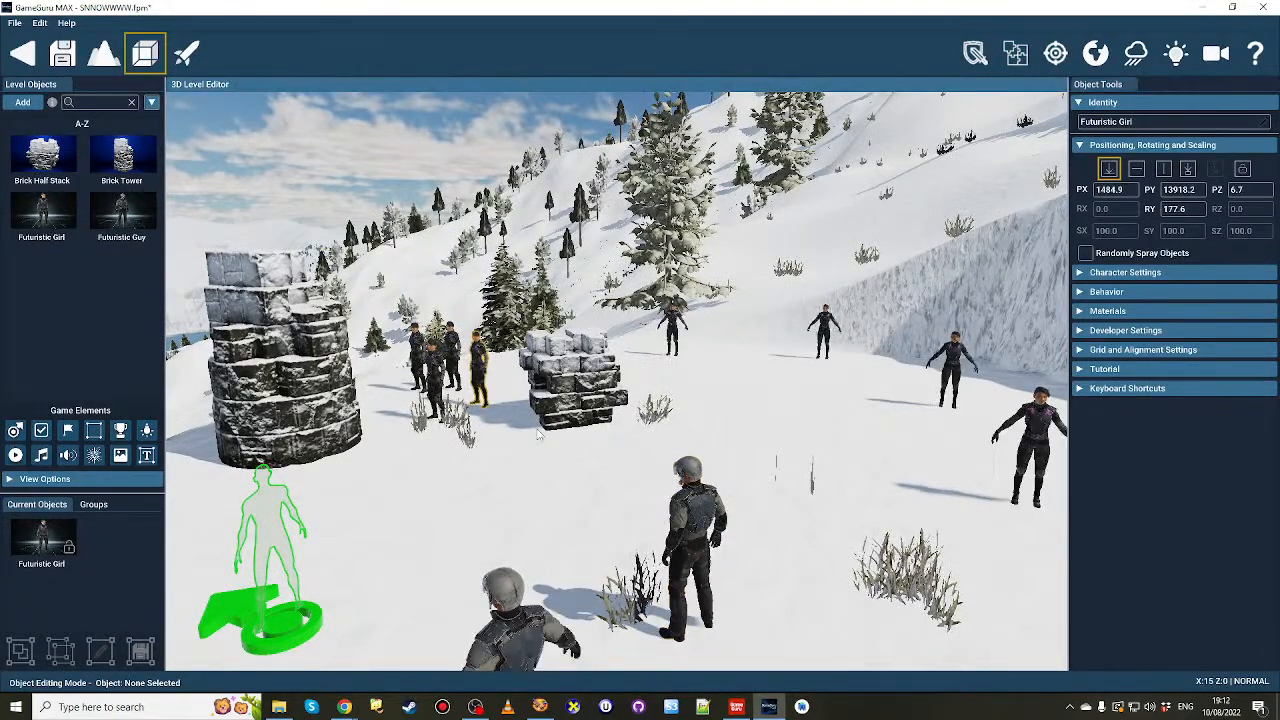
pyautogui.press('s')
pyautogui.moveTo(538, 434); pyautogui.dragTo(532, 433, button='right')
pyautogui.press('a')
pyautogui.press('d')
pyautogui.press('w')
pyautogui.moveTo(606, 332); pyautogui.dragTo(607, 332, button='right')
# In the Particle Editor, load the particletornado effect and recolour its gradient from pale pink through magenta to purple.
pyautogui.click(39, 22)
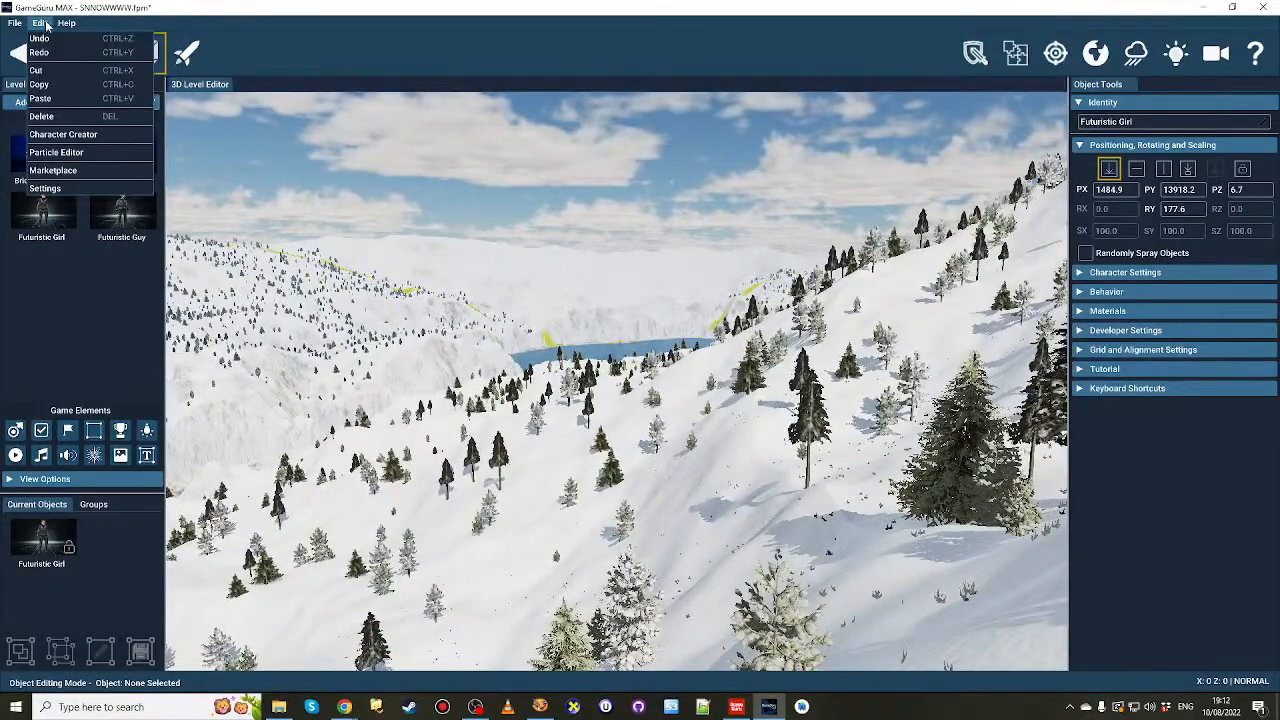
pyautogui.click(97, 153)
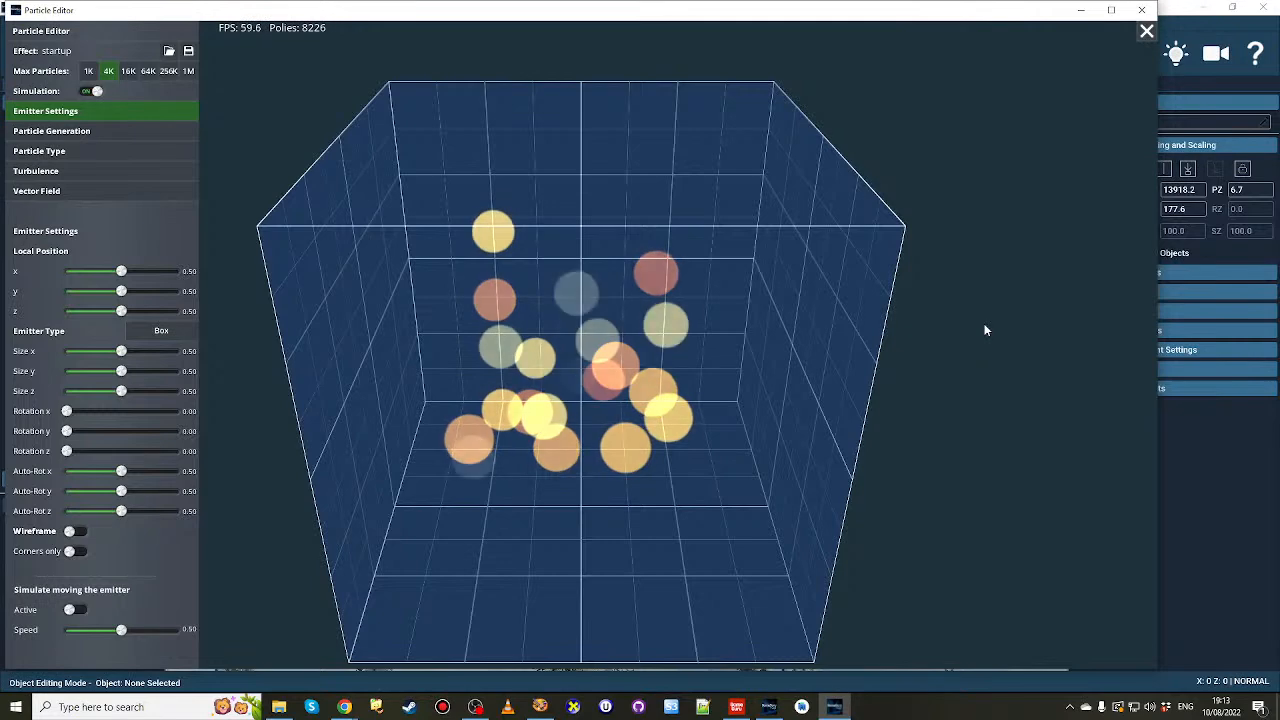
pyautogui.click(168, 51)
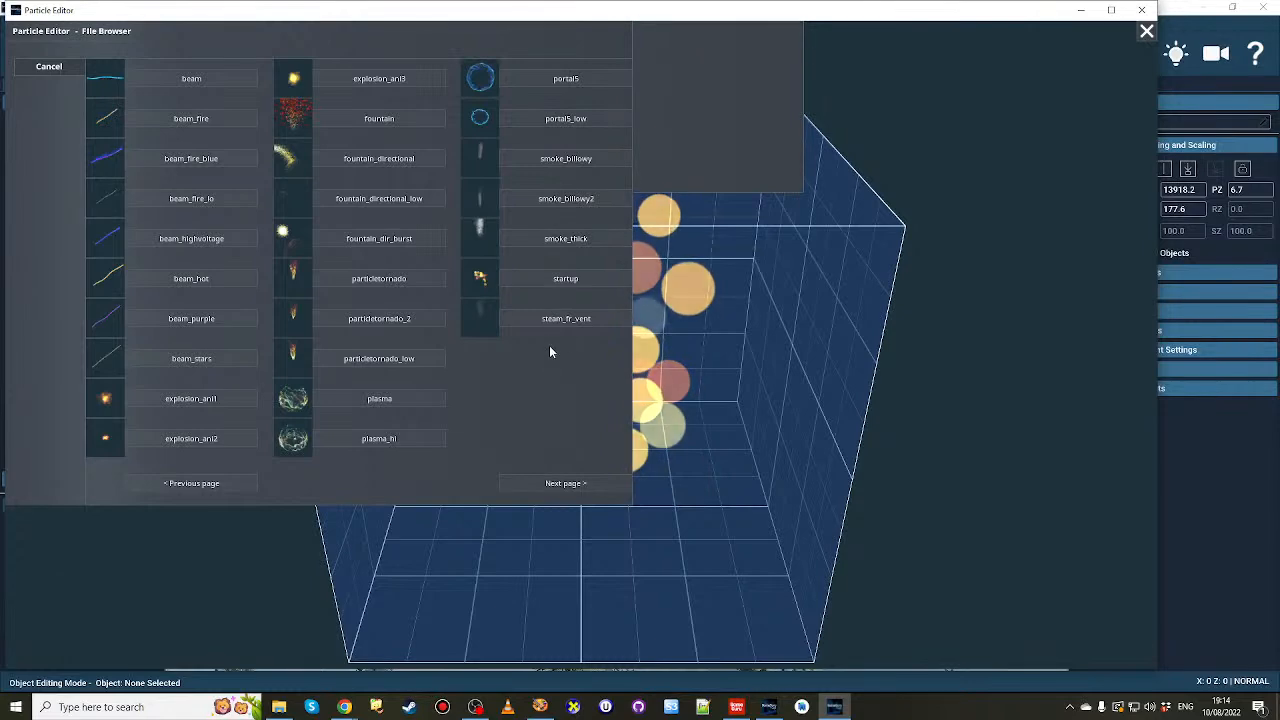
pyautogui.moveTo(490, 268)
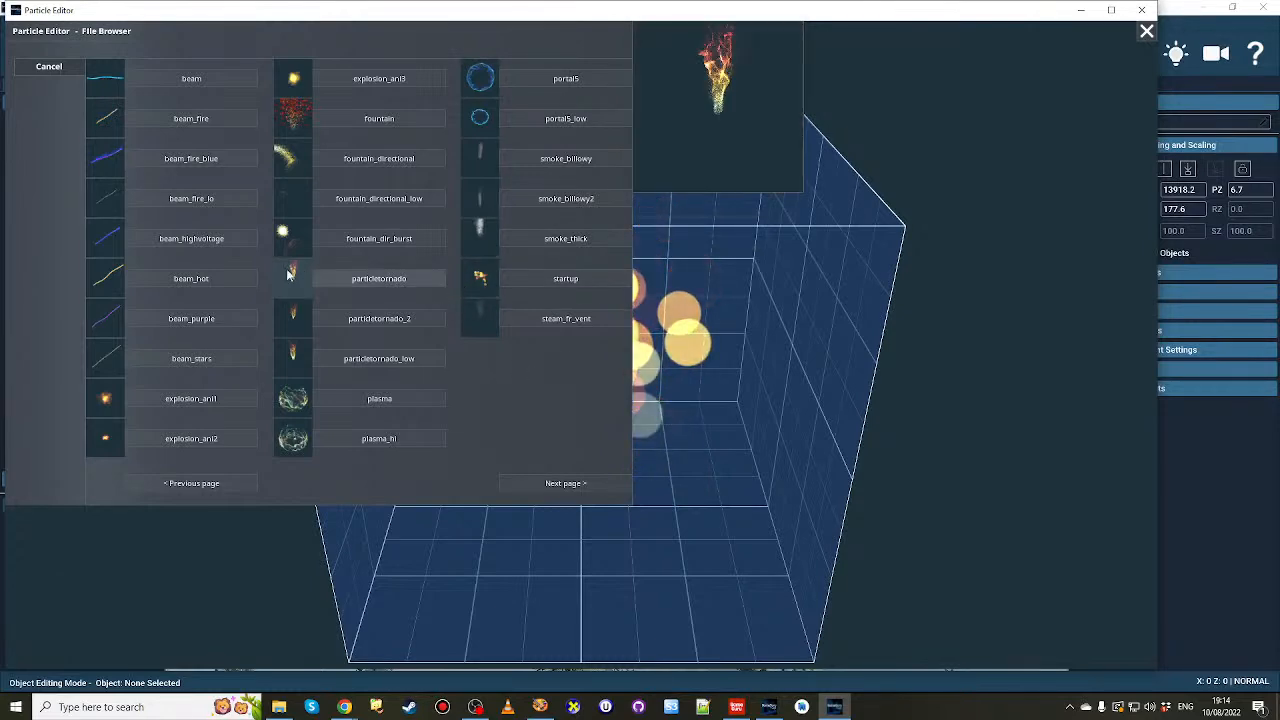
pyautogui.click(360, 279)
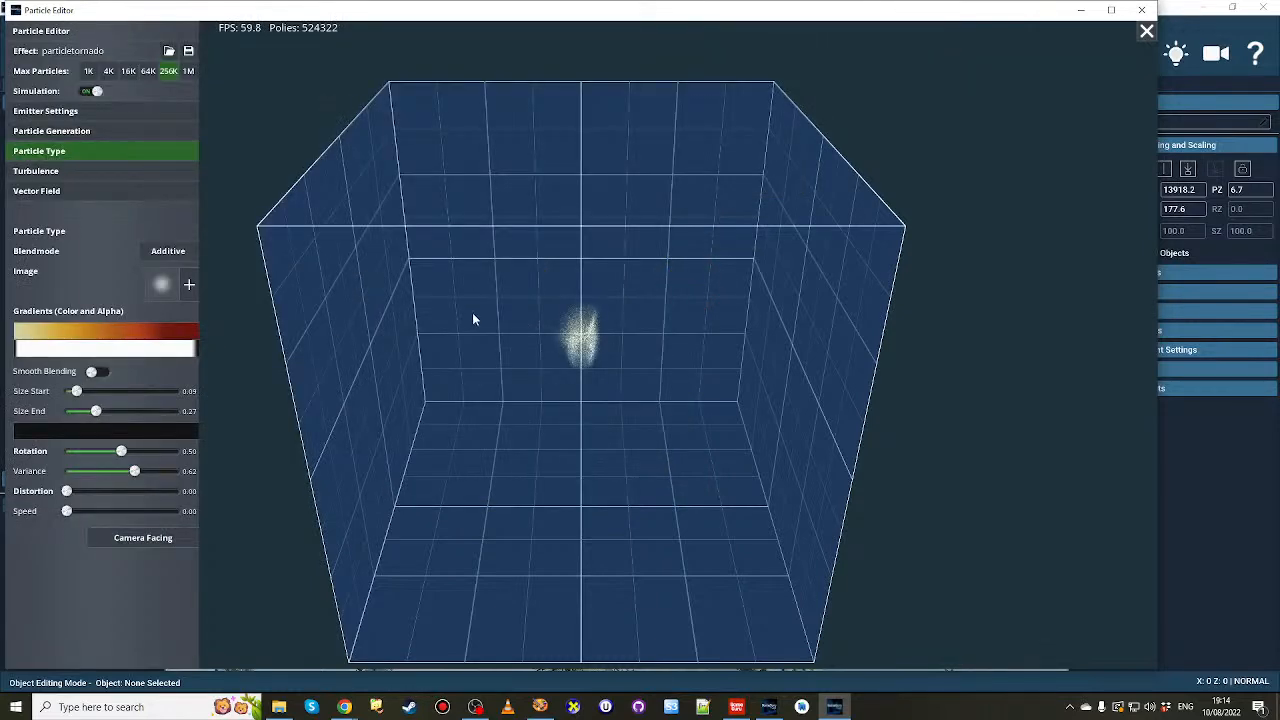
pyautogui.click(103, 338)
pyautogui.click(393, 283)
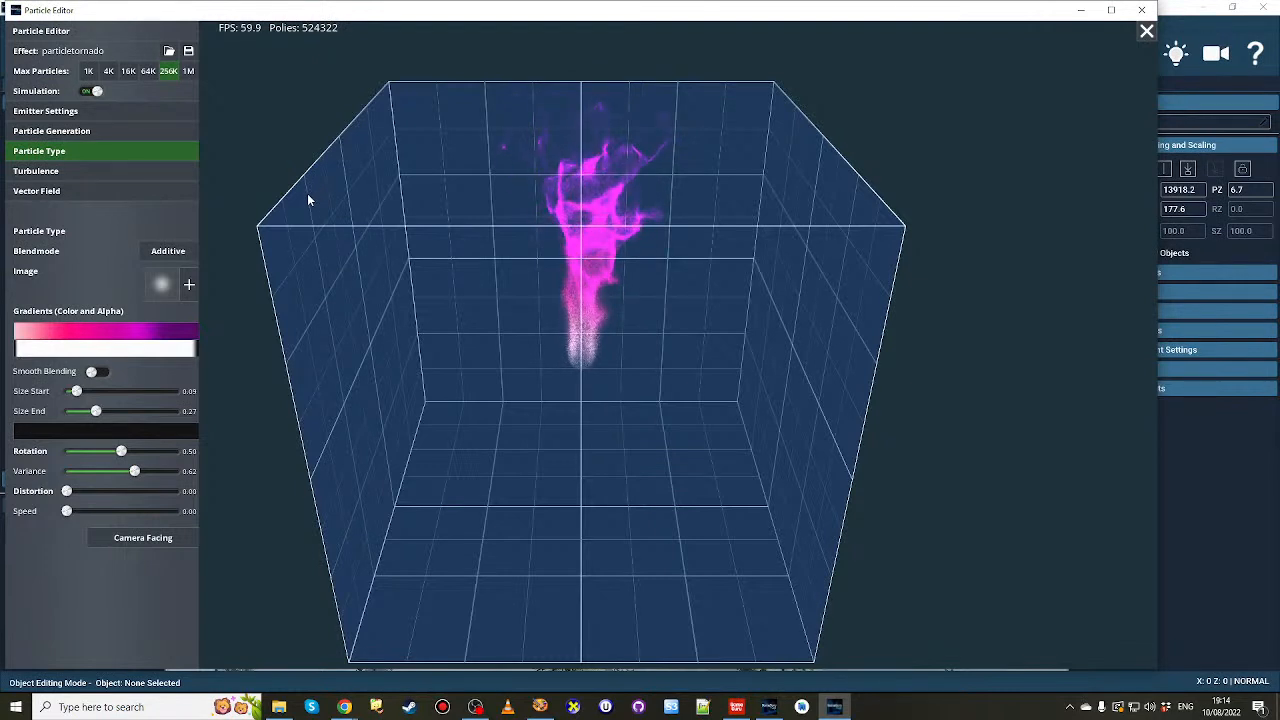
# Look through the list of particle effects and close the Particle Editor, discarding the unsaved changes.
pyautogui.click(170, 52)
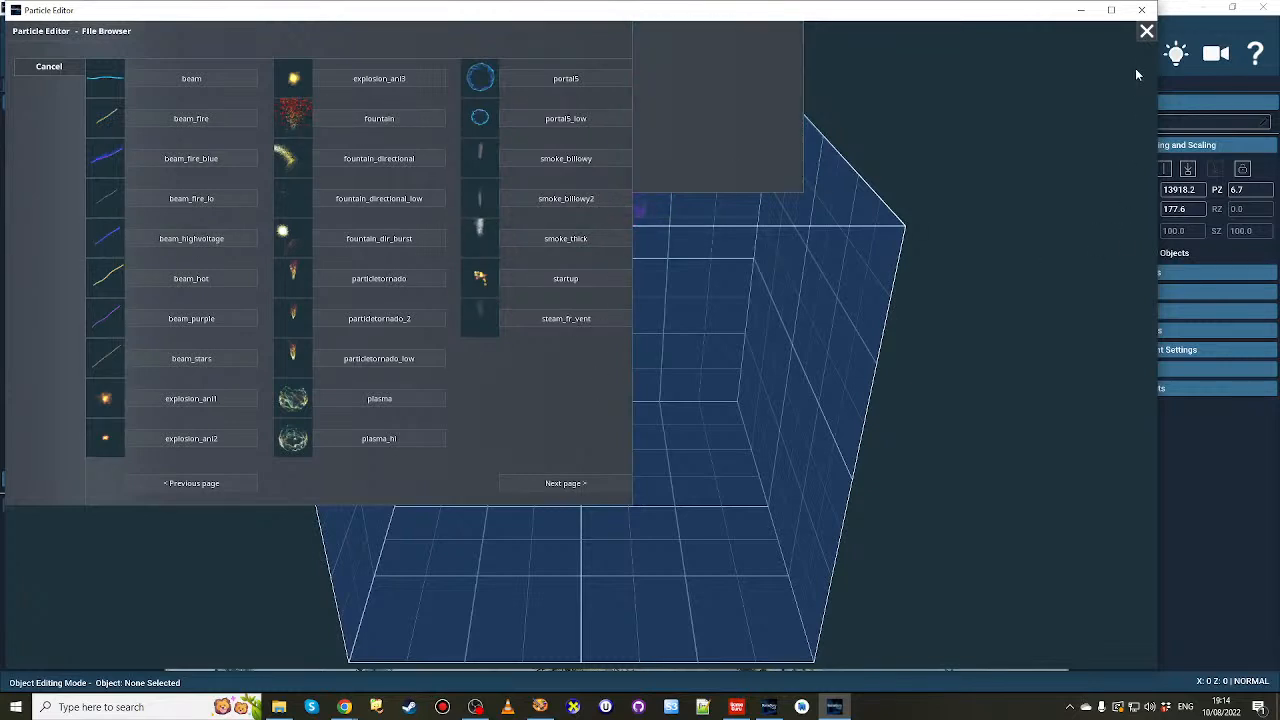
pyautogui.click(1146, 33)
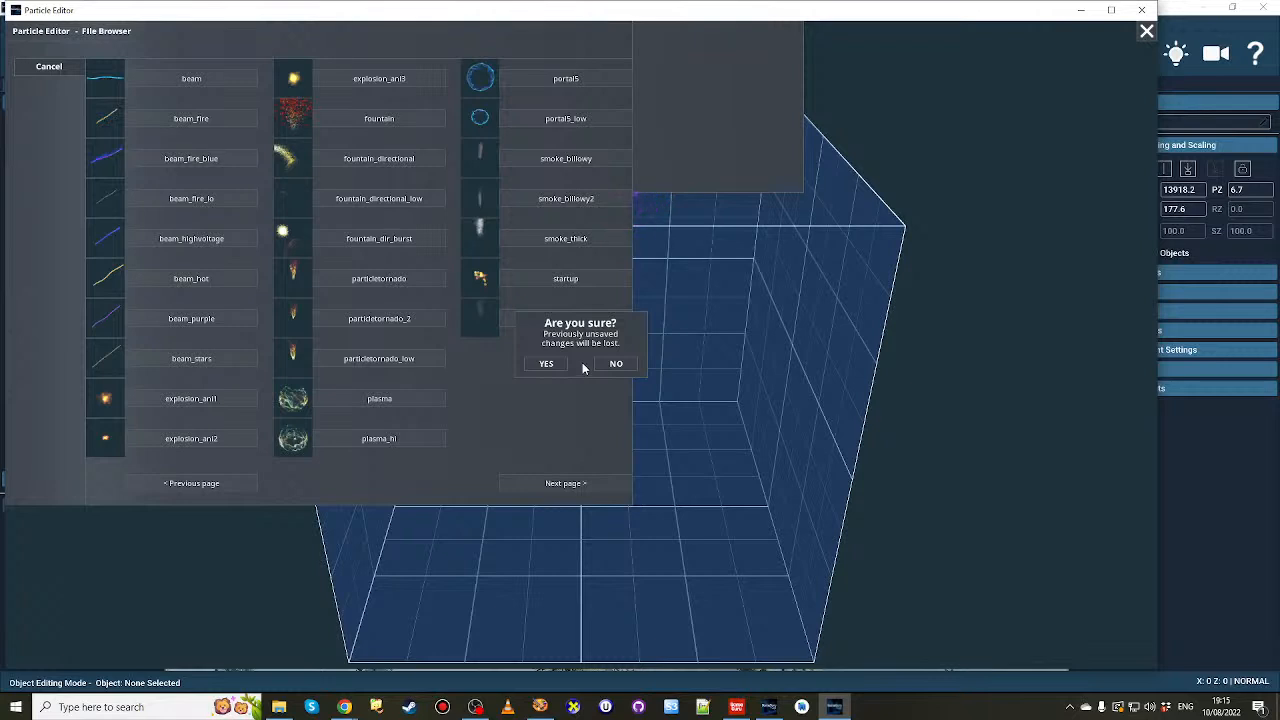
pyautogui.click(613, 365)
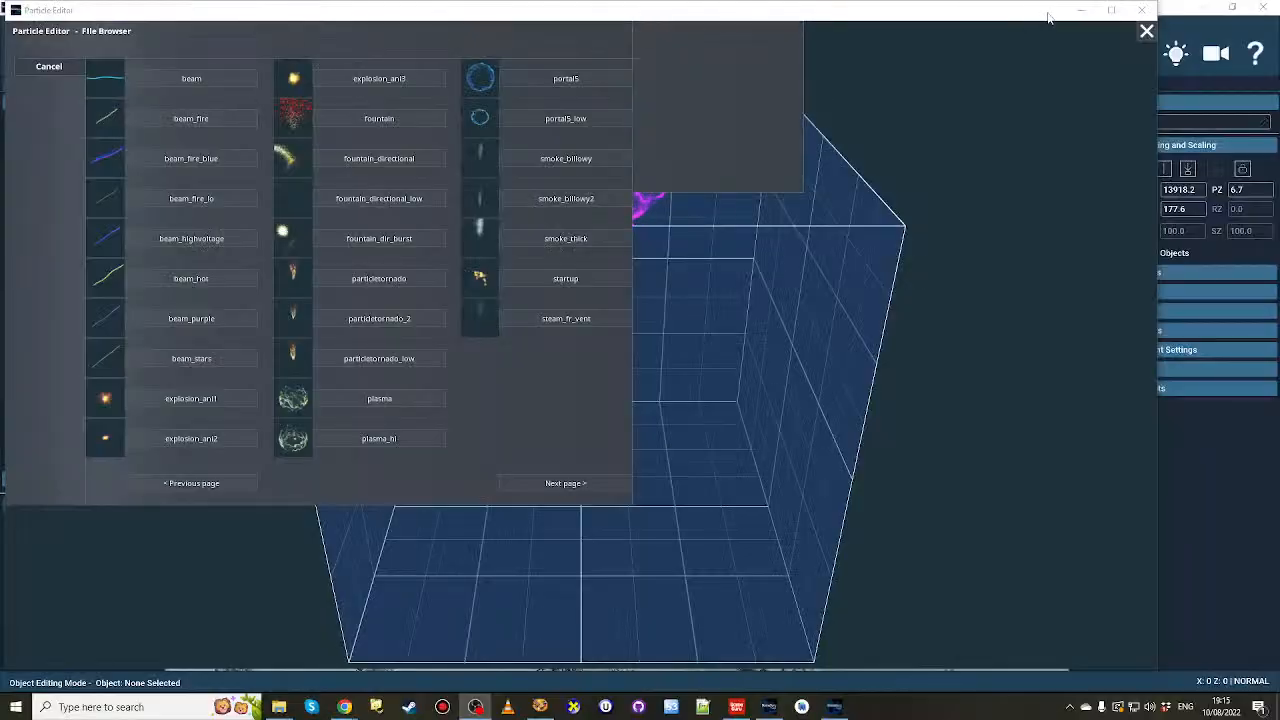
pyautogui.click(1147, 31)
pyautogui.click(549, 366)
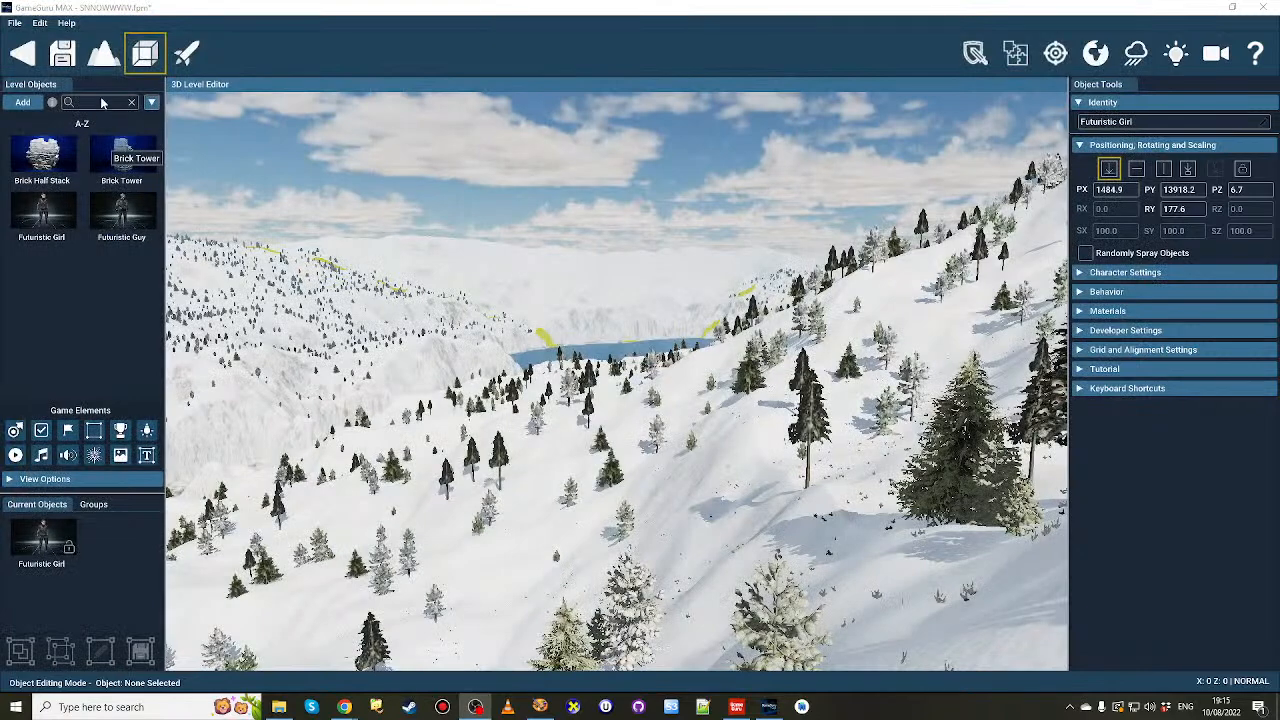
# Return to the Hub's demo games and open the title screen of Escape from the Zombie Cellar for editing.
pyautogui.click(24, 53)
pyautogui.click(643, 405)
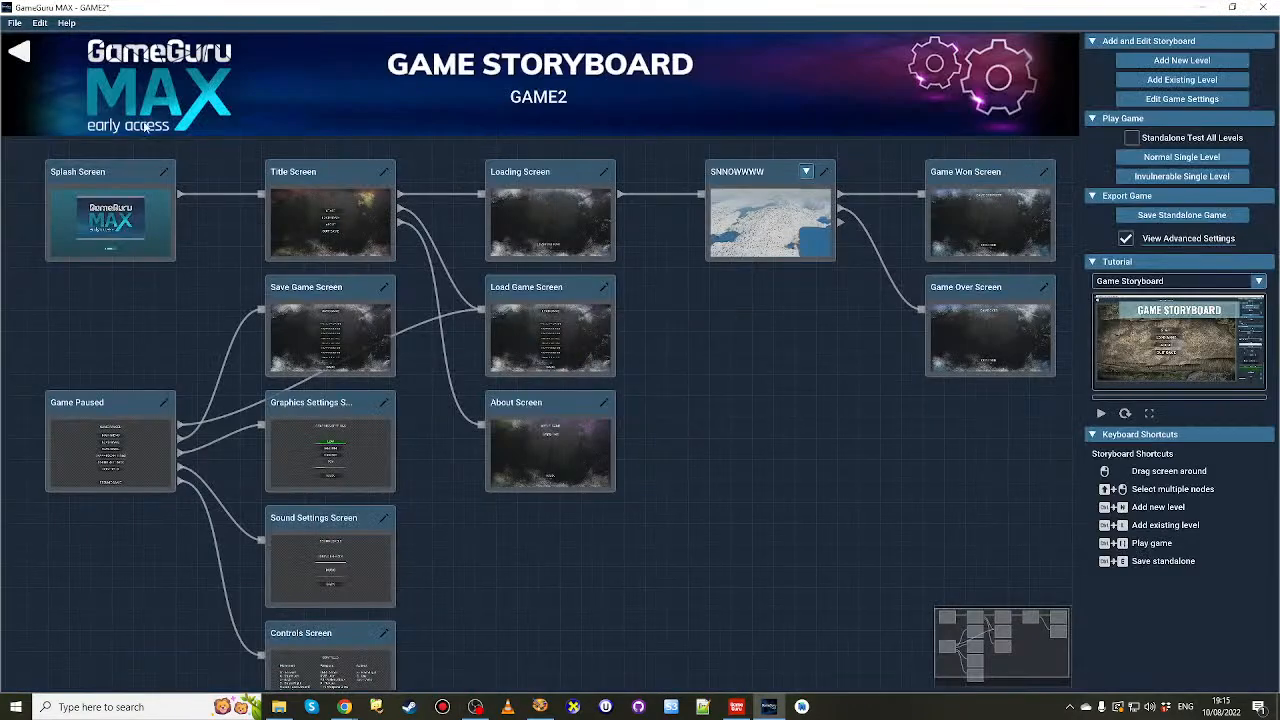
pyautogui.click(19, 52)
pyautogui.click(38, 139)
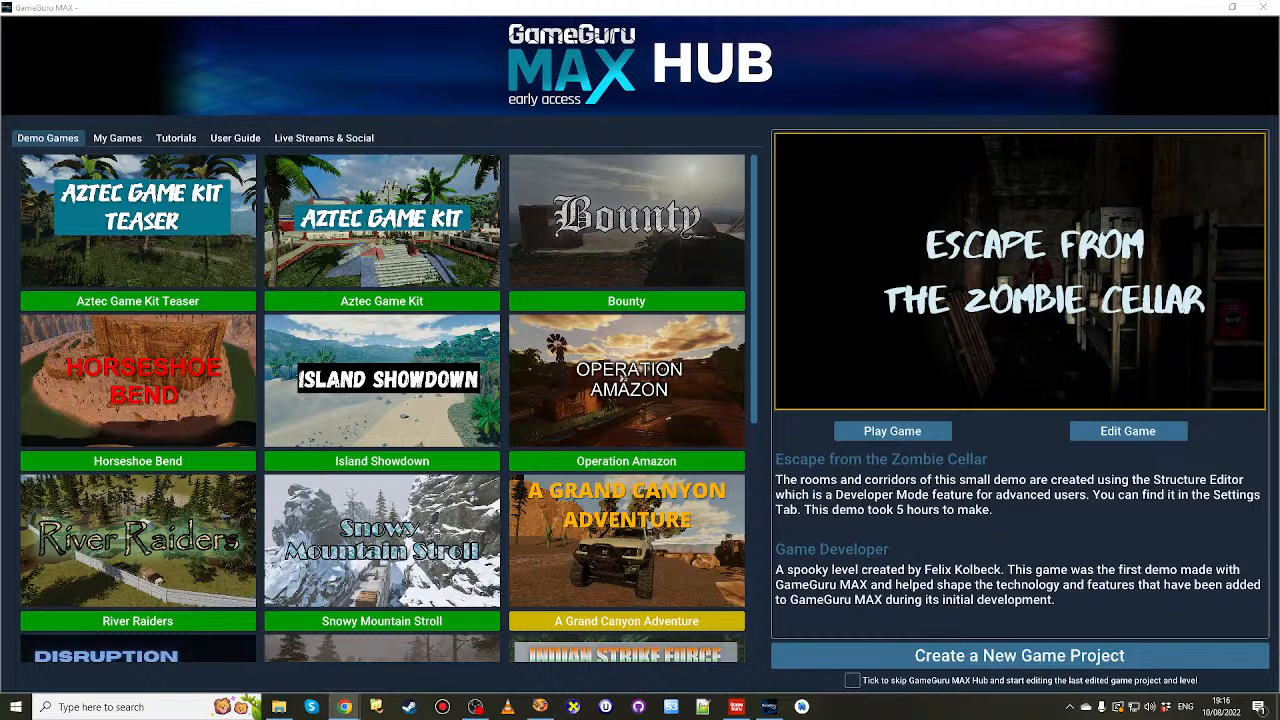
pyautogui.click(1127, 431)
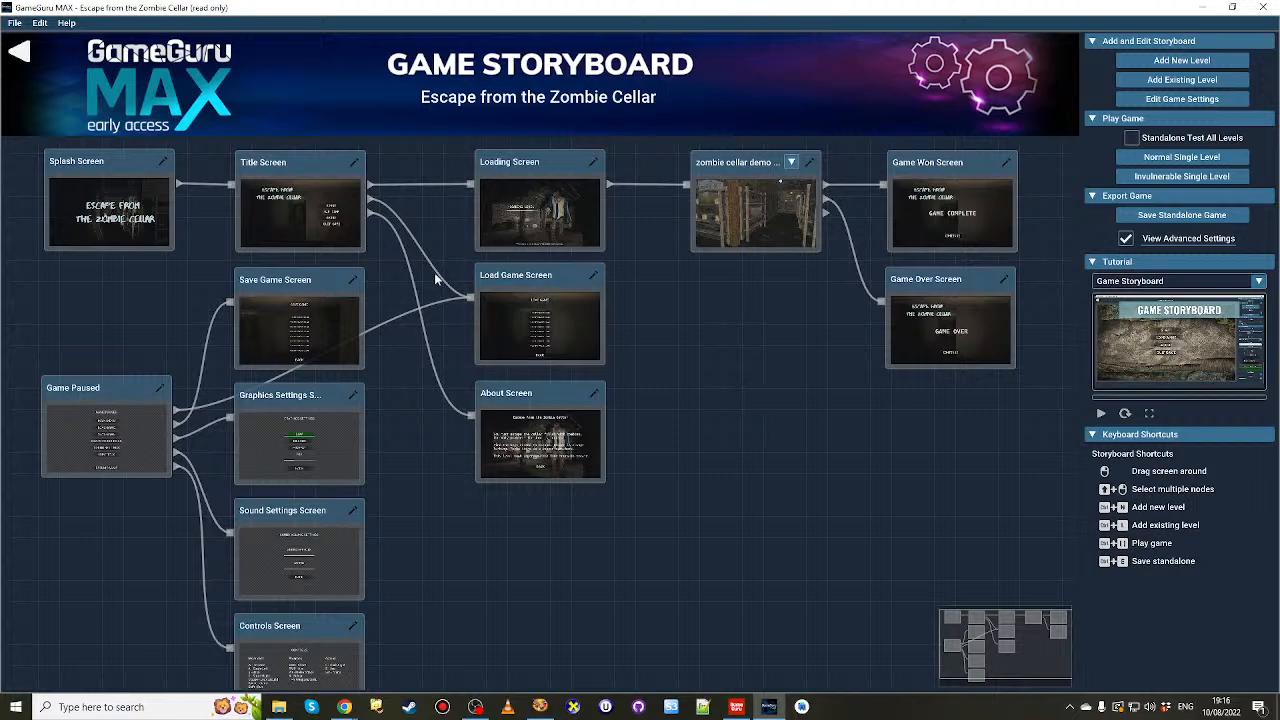
pyautogui.doubleClick(297, 215)
# Spread the START, LOAD GAME, ABOUT and QUIT GAME buttons apart on the title screen, with LOAD GAME at about X 70, Y 45.
pyautogui.moveTo(801, 296); pyautogui.dragTo(801, 217)
pyautogui.moveTo(812, 353); pyautogui.dragTo(788, 298)
pyautogui.moveTo(806, 404); pyautogui.dragTo(760, 358)
pyautogui.moveTo(795, 458); pyautogui.dragTo(697, 555)
pyautogui.moveTo(762, 358); pyautogui.dragTo(762, 440)
pyautogui.moveTo(758, 310); pyautogui.dragTo(728, 366)
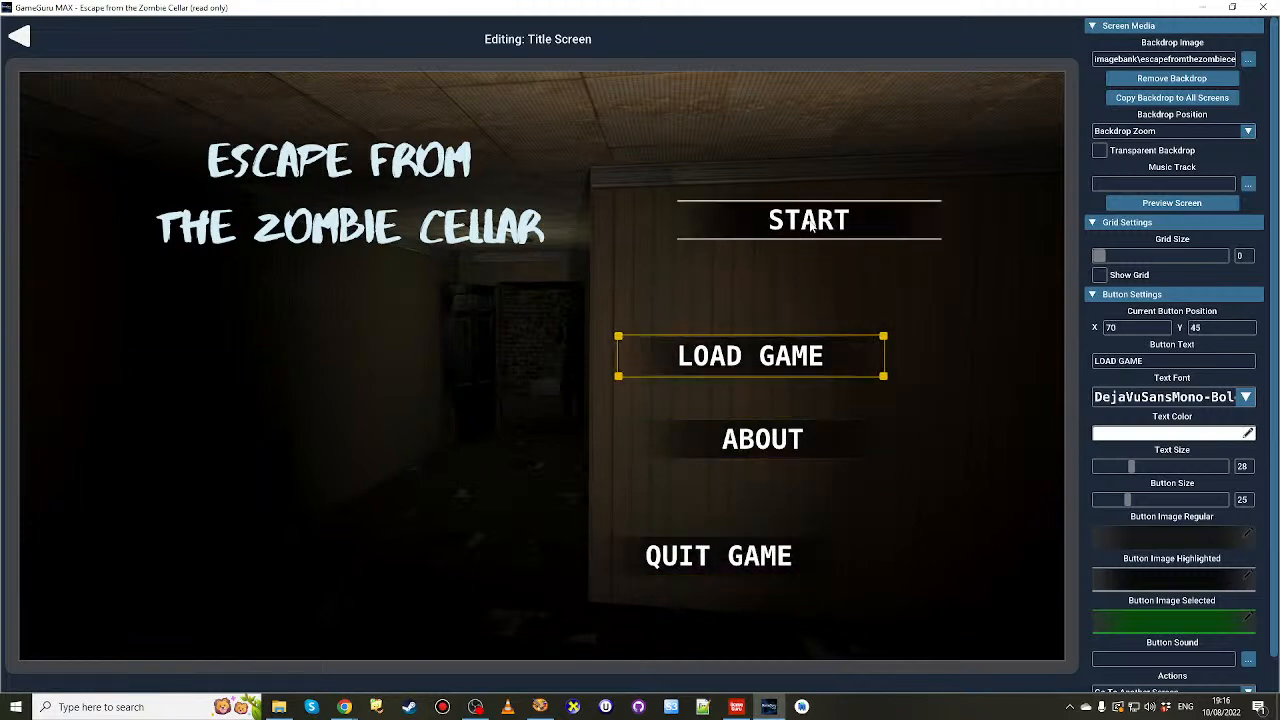
# Rearrange the four menu buttons into a roughly aligned column, with LOAD GAME at about X 78, Y 33 and QUIT GAME at about X 79, Y 78.
pyautogui.moveTo(812, 224); pyautogui.dragTo(850, 173)
pyautogui.moveTo(787, 357); pyautogui.dragTo(869, 289)
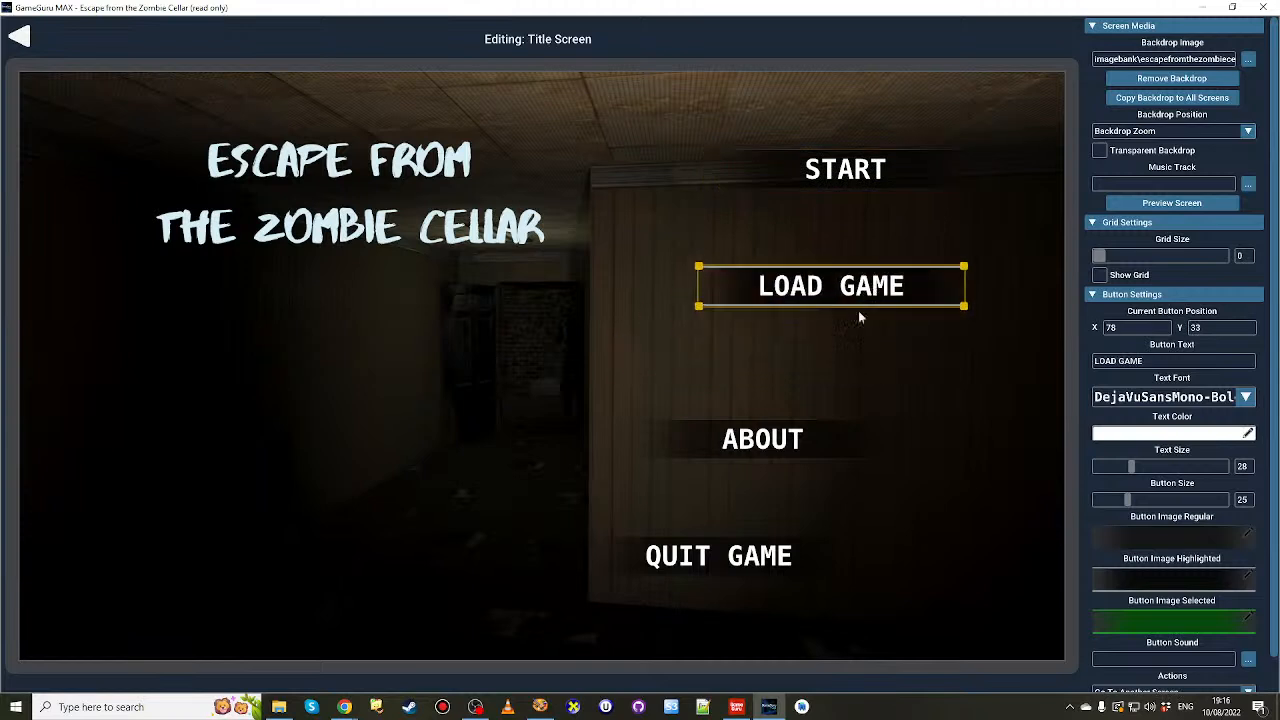
pyautogui.moveTo(795, 440); pyautogui.dragTo(872, 422)
pyautogui.moveTo(789, 554); pyautogui.dragTo(910, 550)
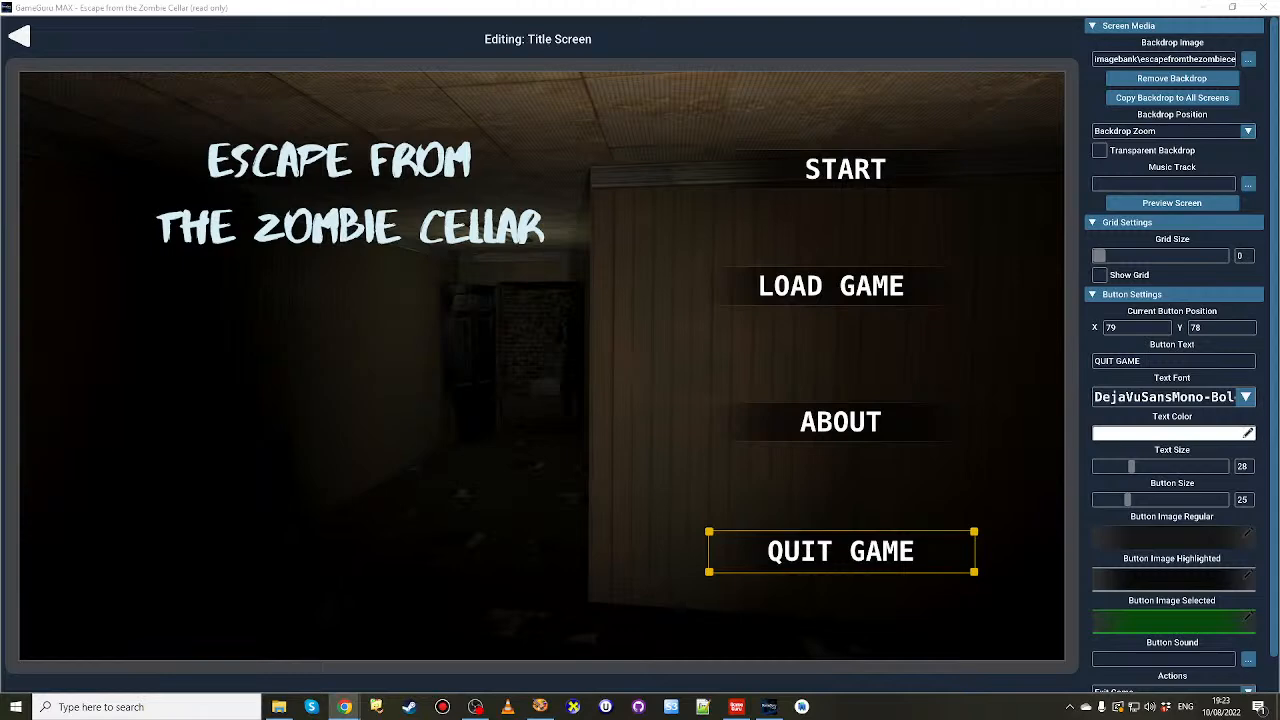
# Leave the demo game for the Hub and open your own game project GAME2 for editing.
pyautogui.click(19, 38)
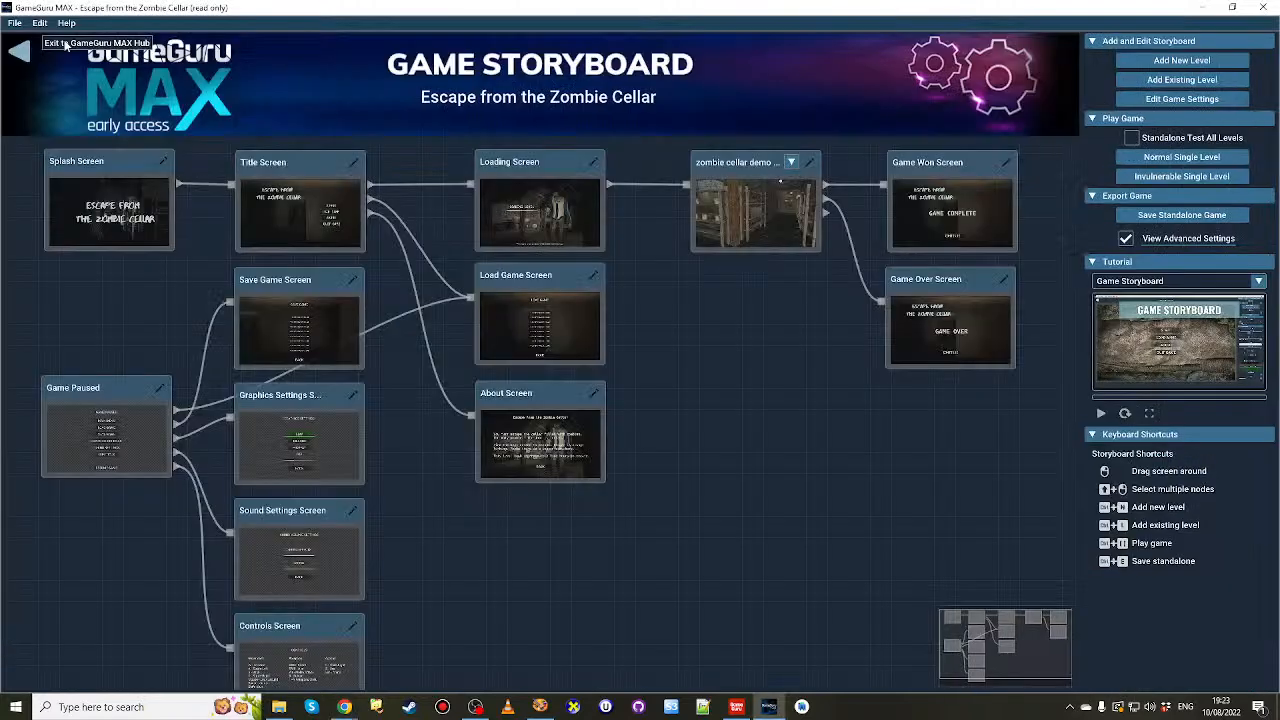
pyautogui.click(19, 55)
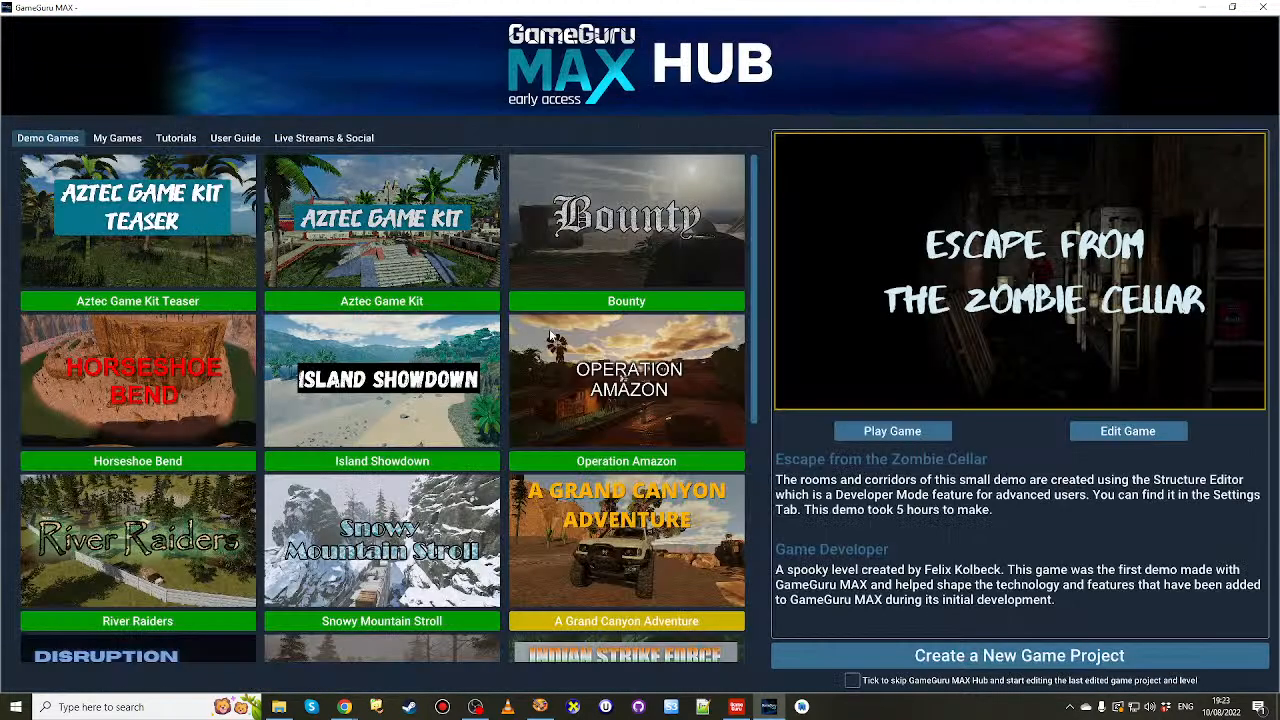
pyautogui.click(117, 138)
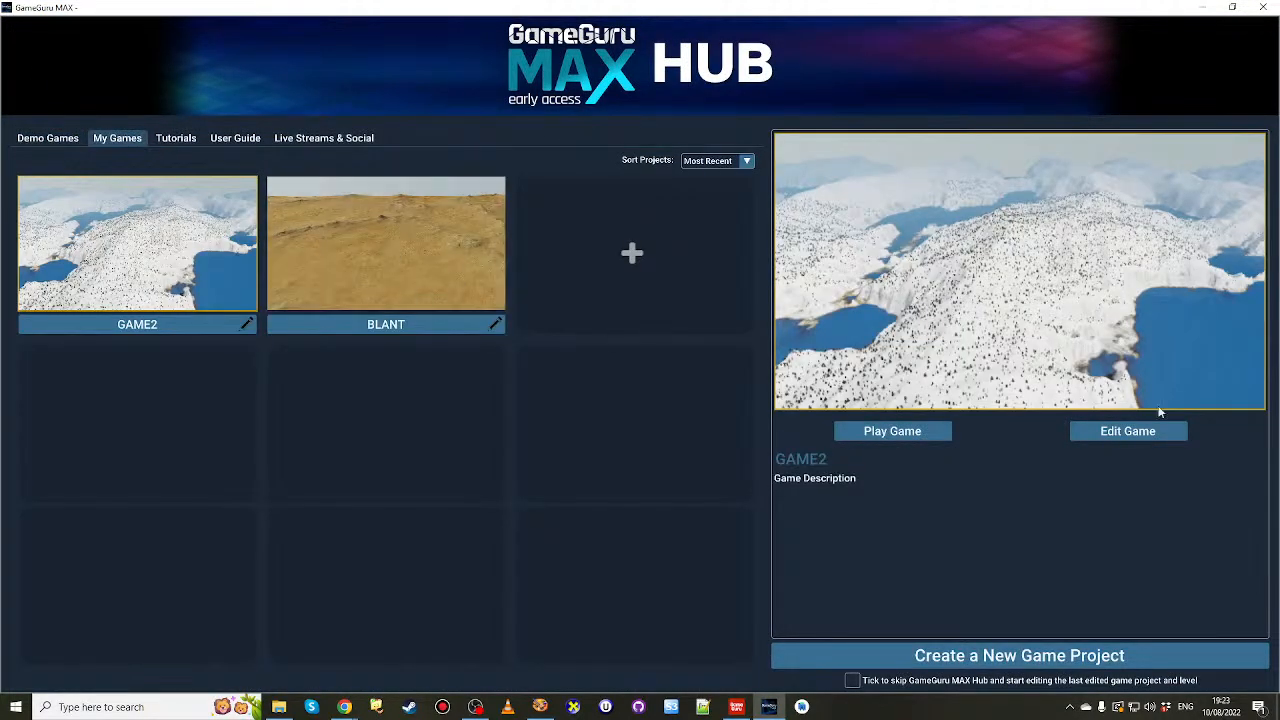
pyautogui.click(1150, 436)
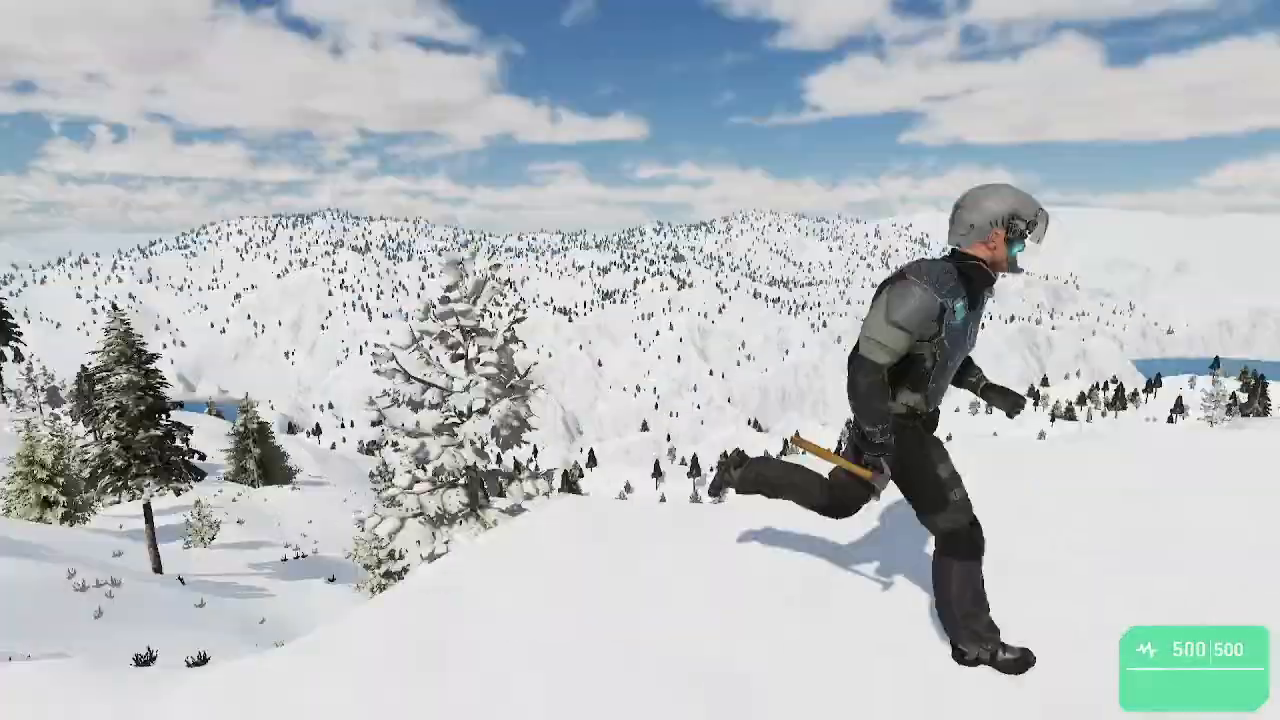
# Walk across the snowy, tree-covered hillside in the test game to examine the level.
pyautogui.press('w')
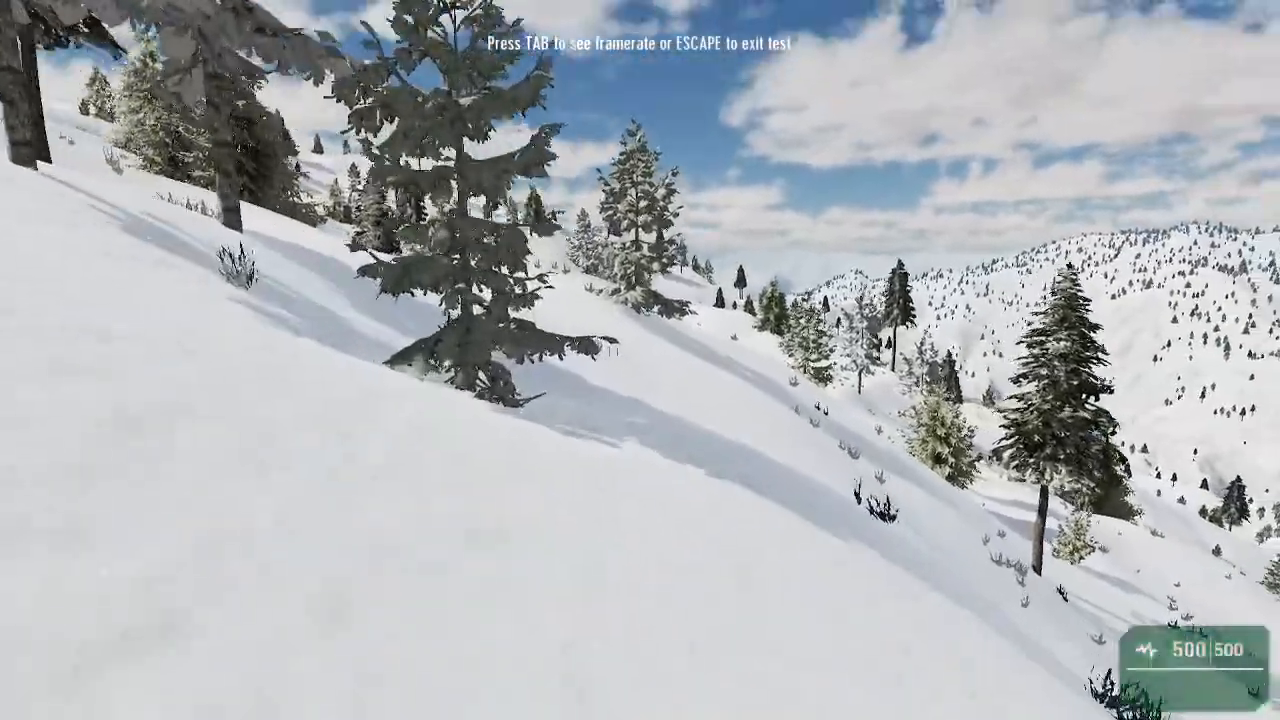
pyautogui.press('w')
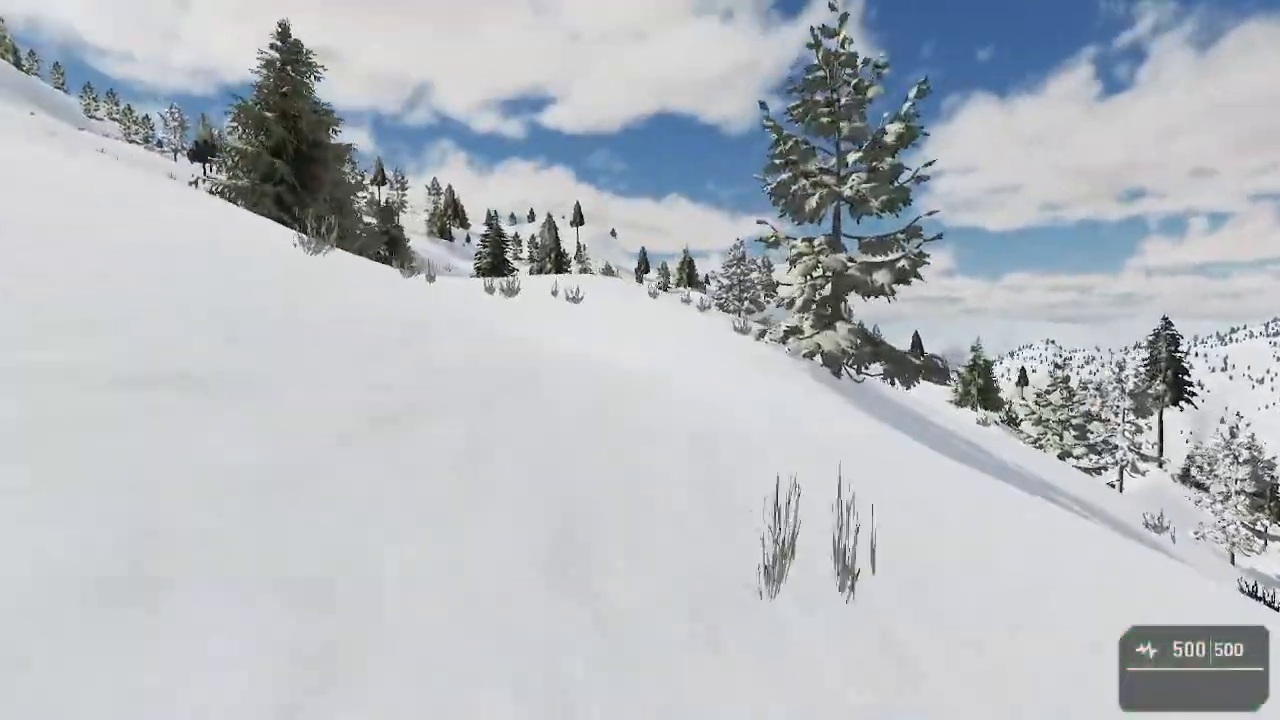
pyautogui.press('w')
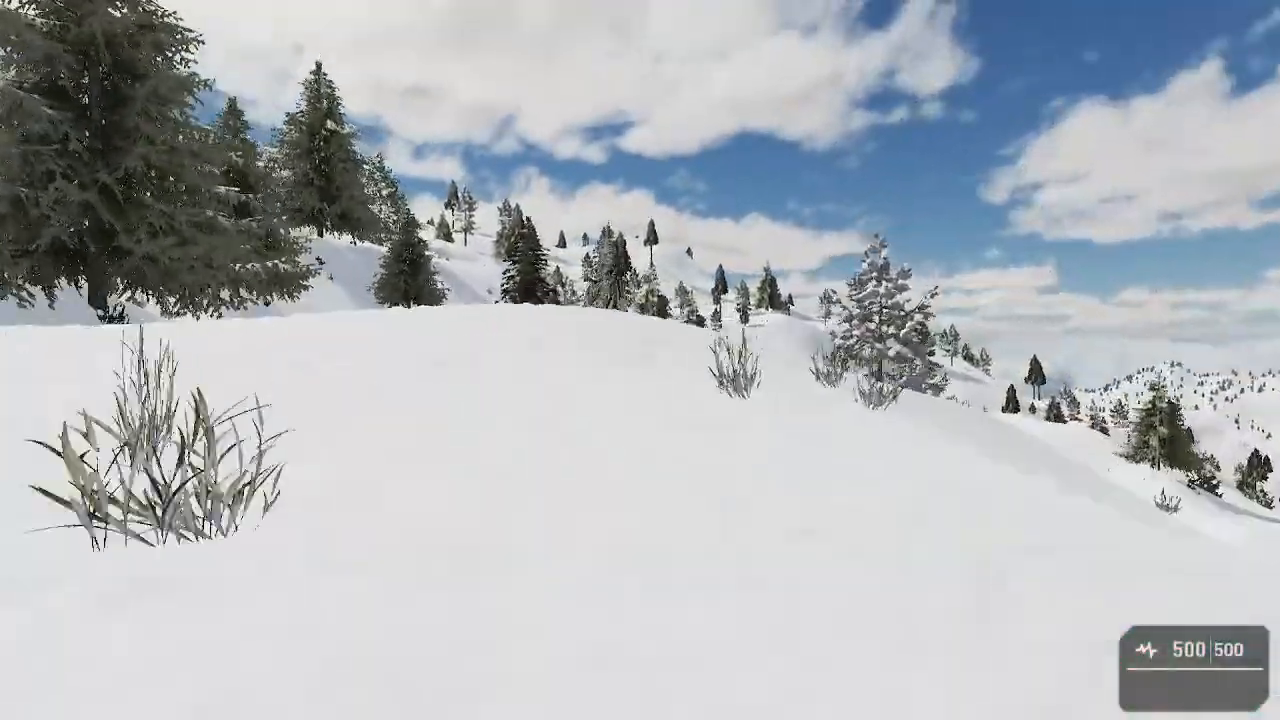
pyautogui.press('w')
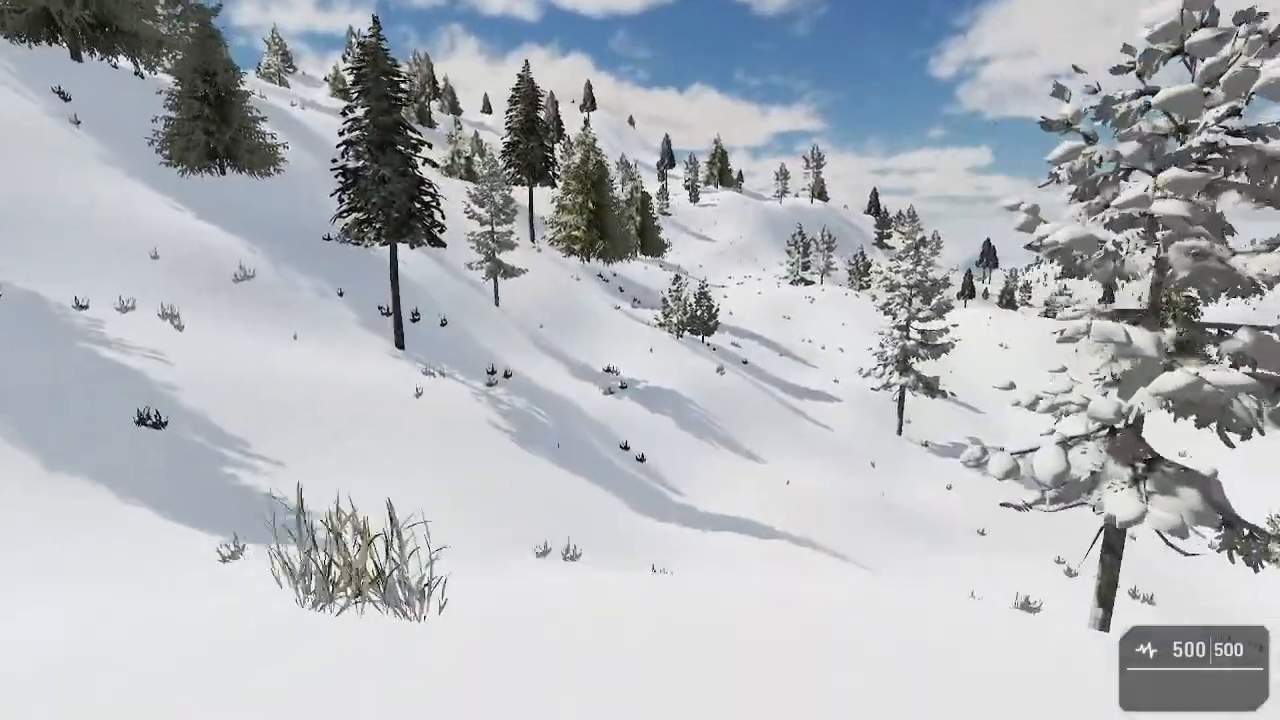
pyautogui.press('w')
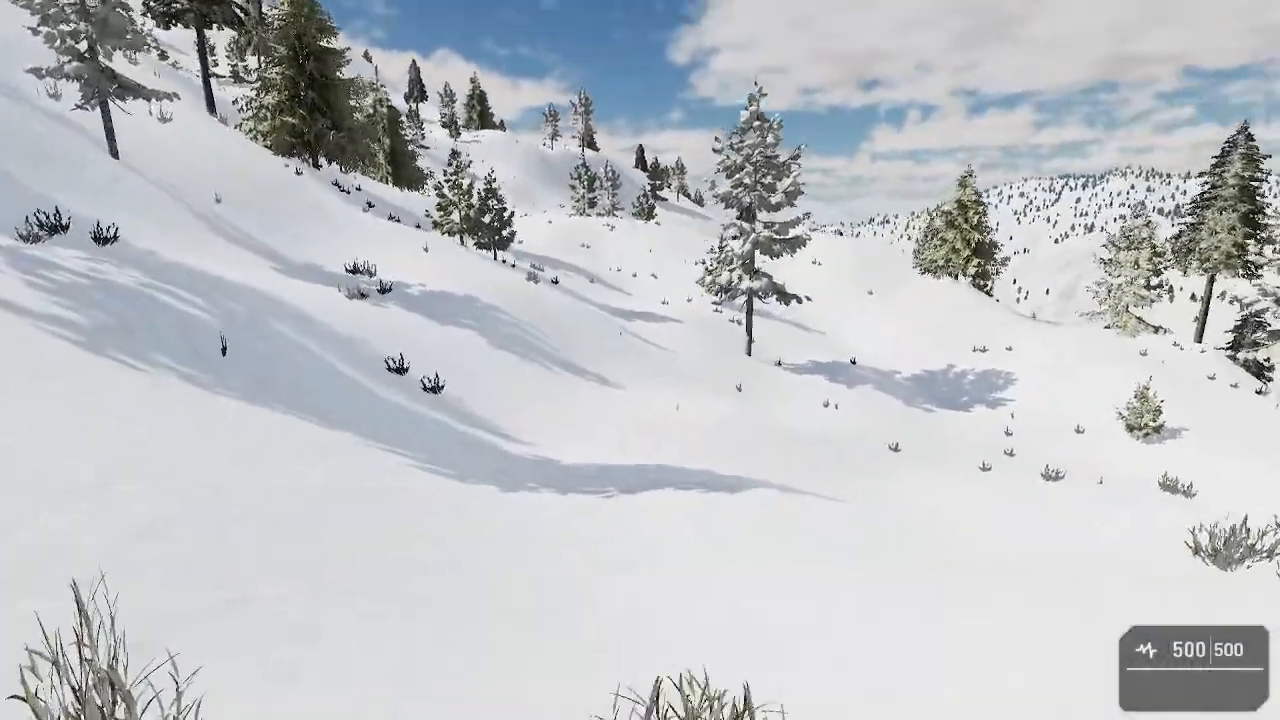
pyautogui.press('w')
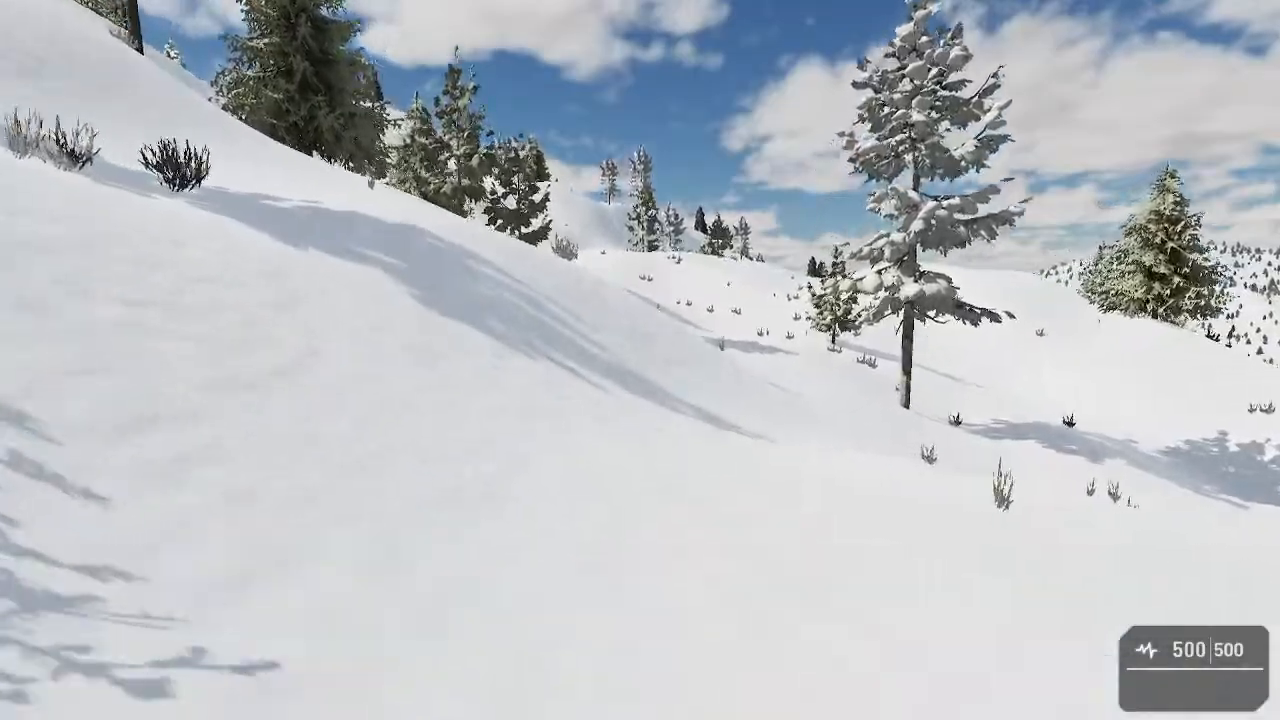
pyautogui.press('w')
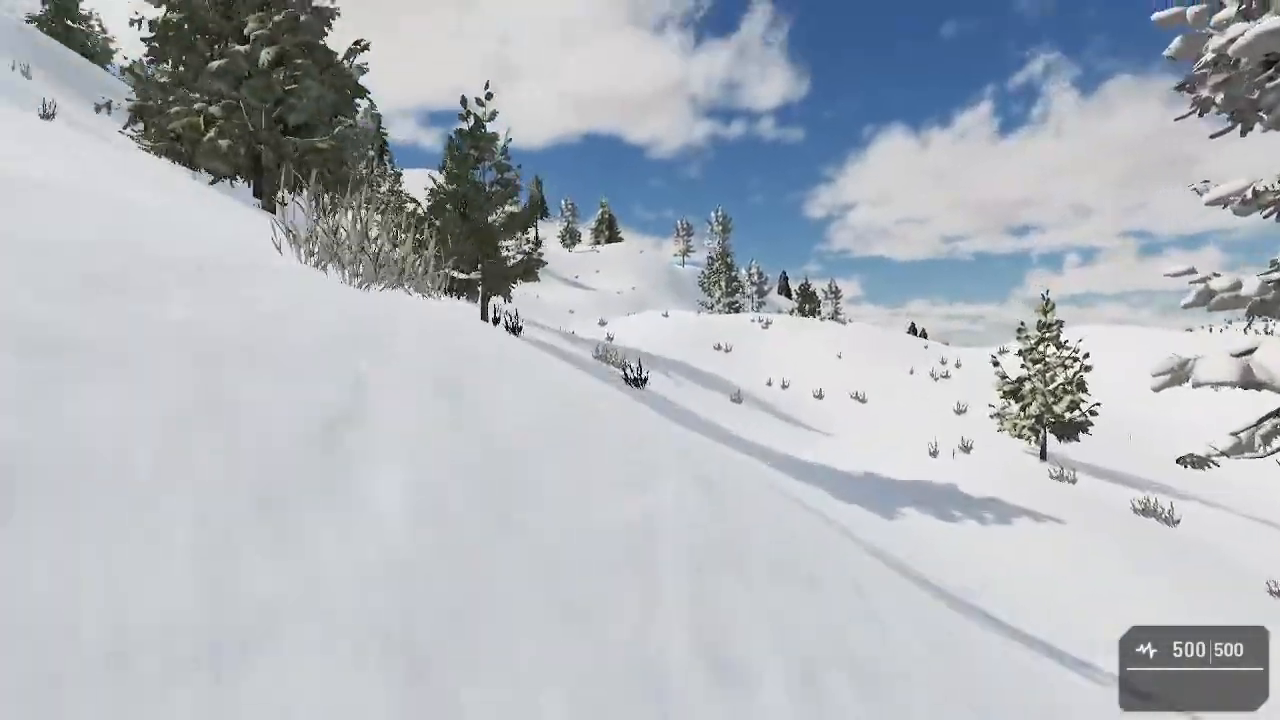
pyautogui.press('w')
# Show the performance data and the visual settings over the running test game.
pyautogui.press('Tab')
pyautogui.press('Tab')
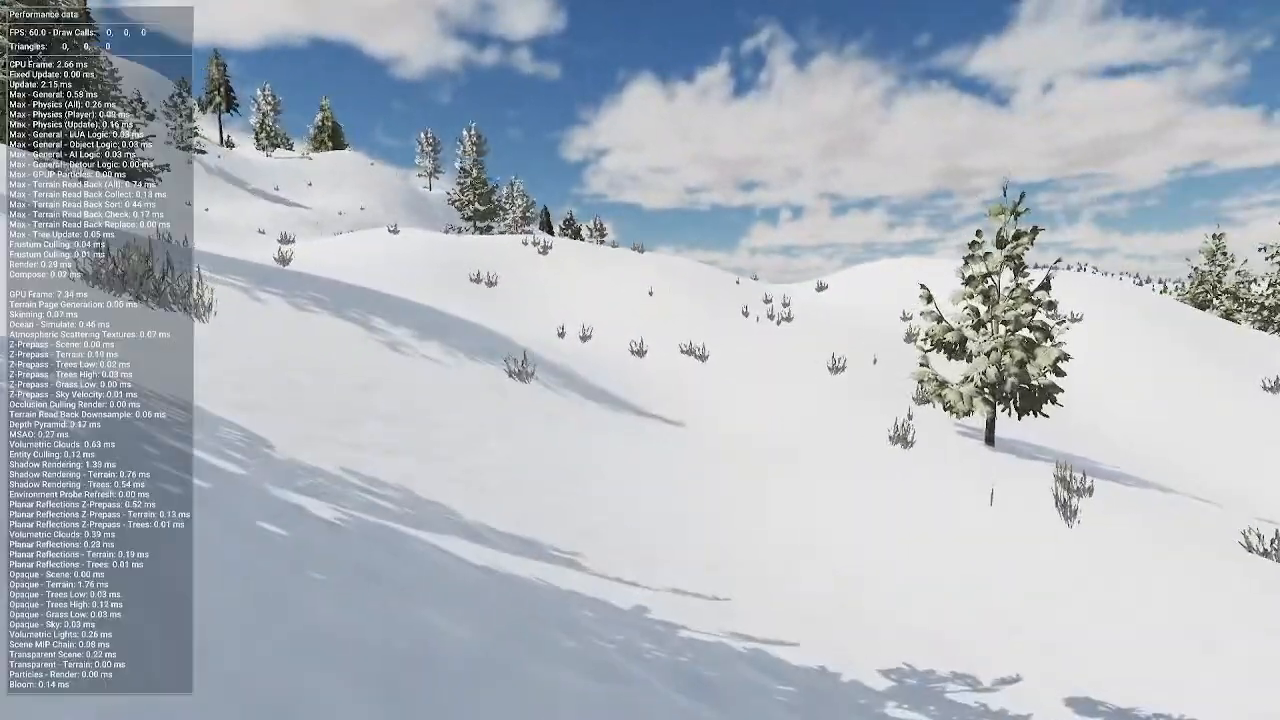
pyautogui.click(1135, 629)
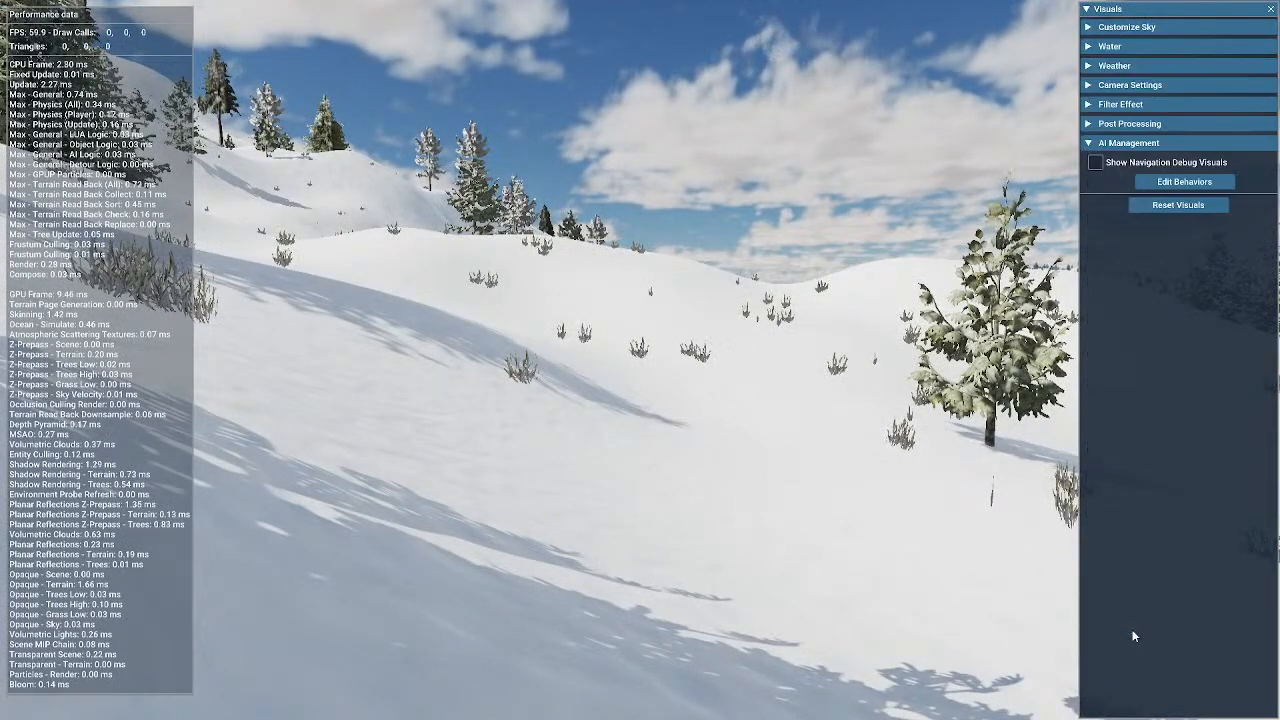
# Open the Behavior Editor, widen it across the screen and examine the node graph of the character_attack.lua behavior.
pyautogui.click(1184, 181)
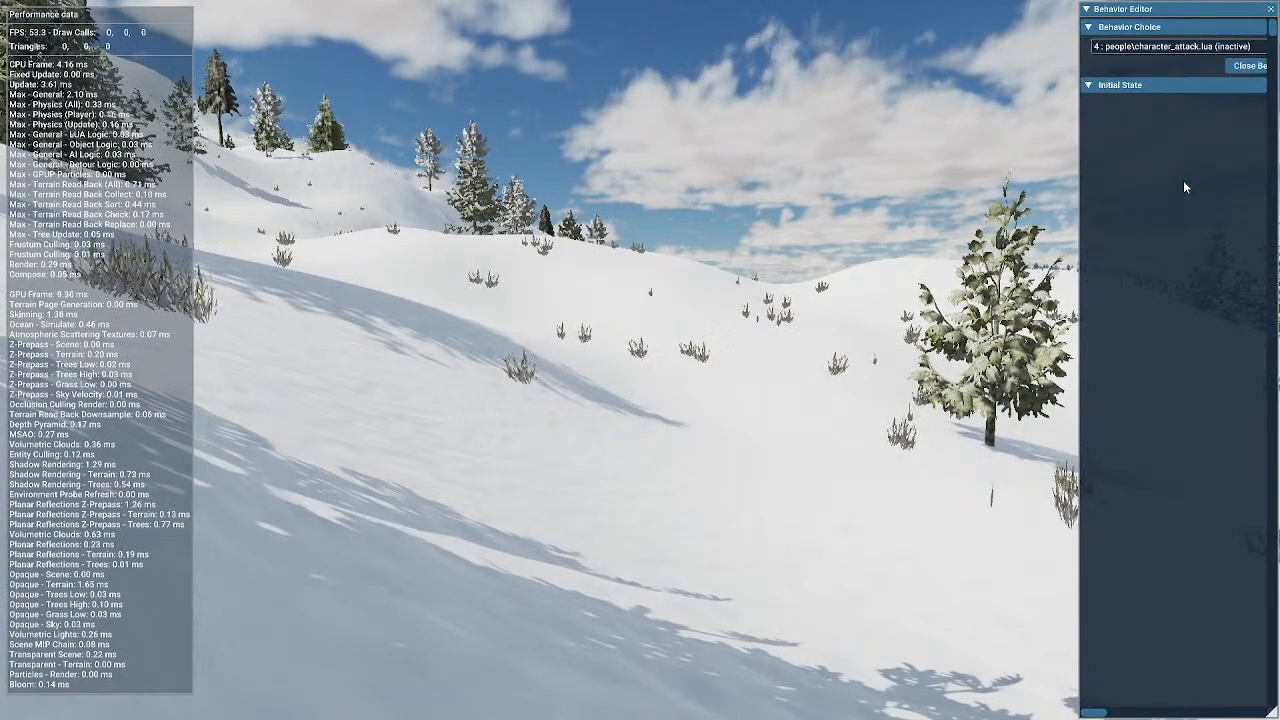
pyautogui.moveTo(1079, 217); pyautogui.dragTo(23, 394)
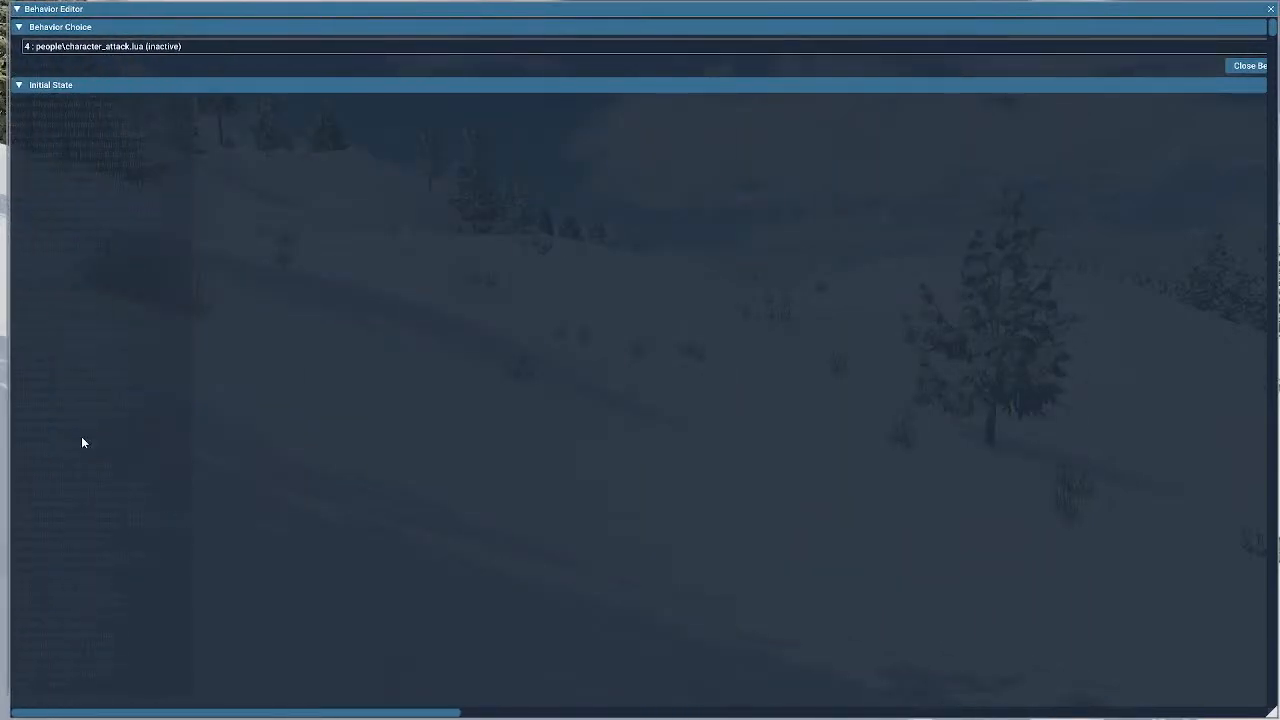
pyautogui.moveTo(306, 716); pyautogui.dragTo(918, 714)
pyautogui.scroll(-10, 924, 302)
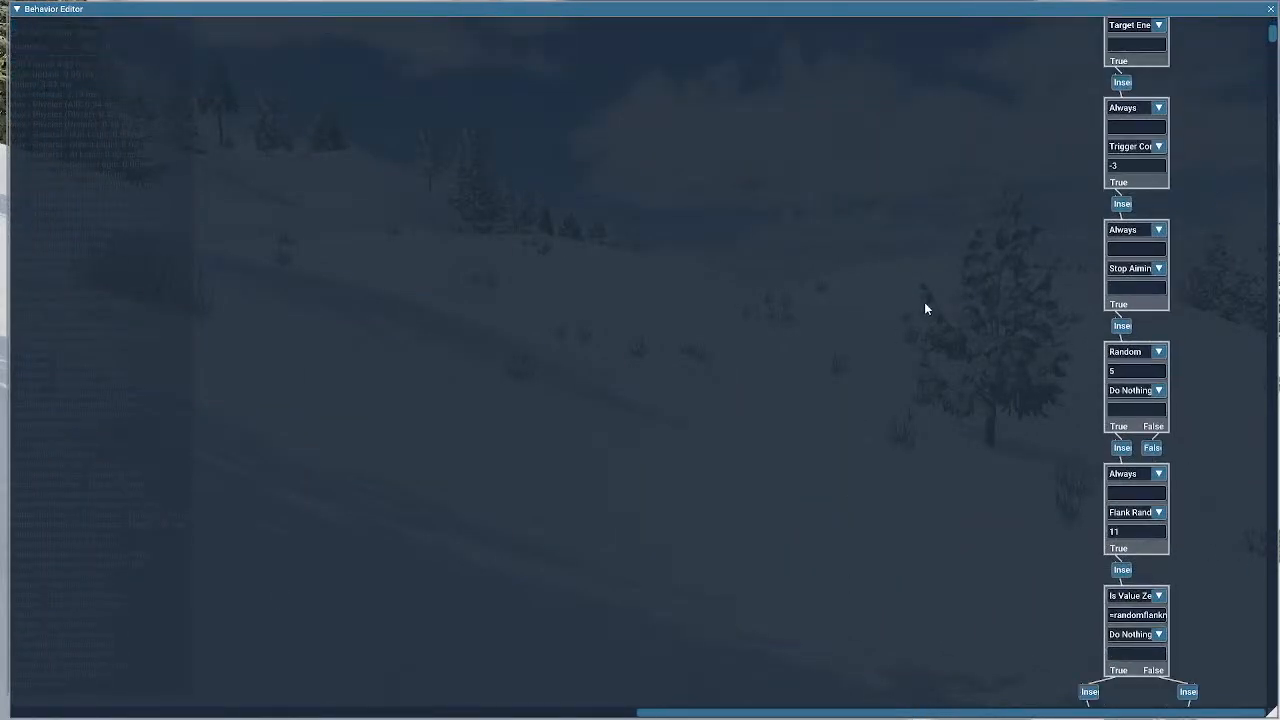
pyautogui.scroll(-10, 924, 303)
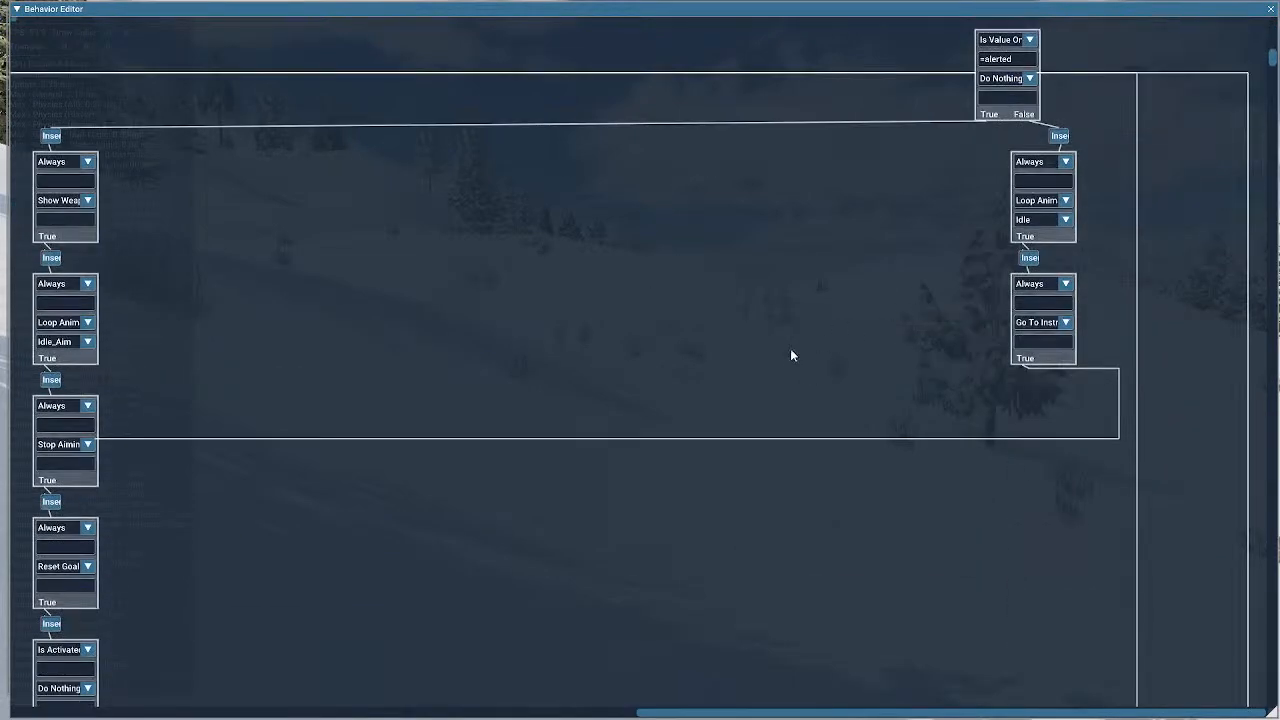
pyautogui.scroll(-5, 790, 348)
pyautogui.scroll(-10, 790, 354)
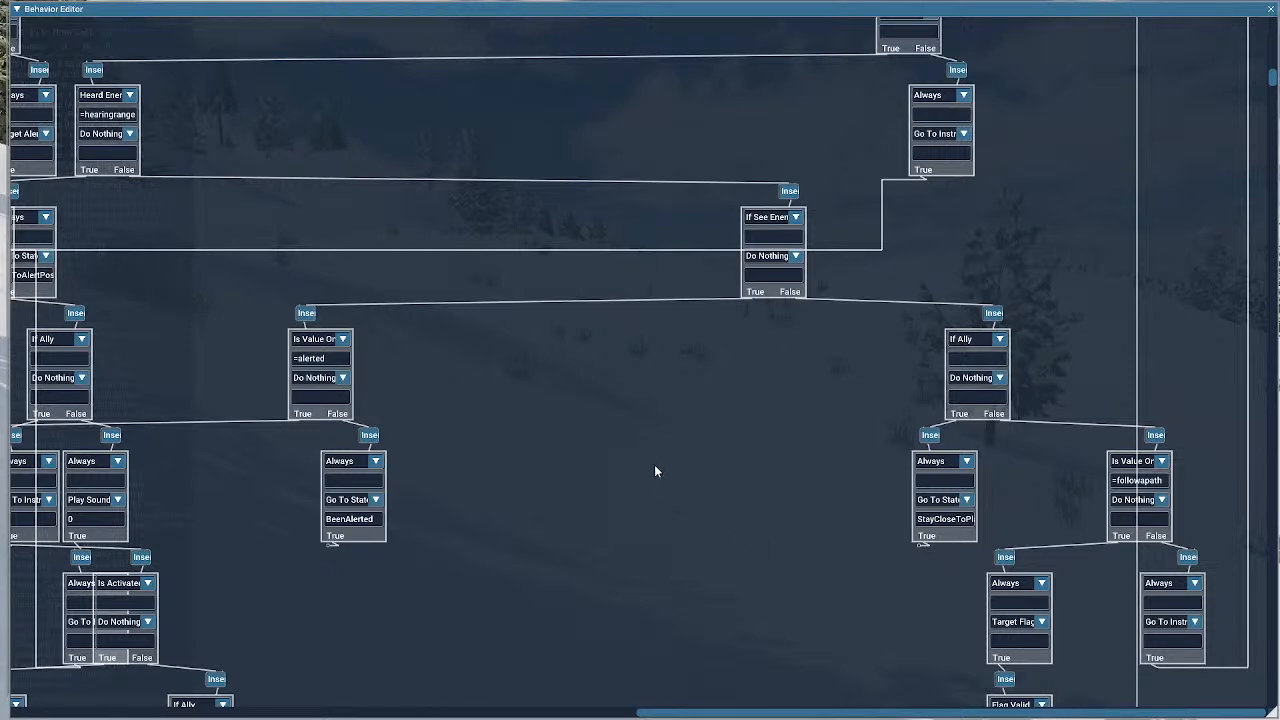
# Close the Behavior Editor and leave the test game to return to the 3D level editor.
pyautogui.scroll(20, 650, 457)
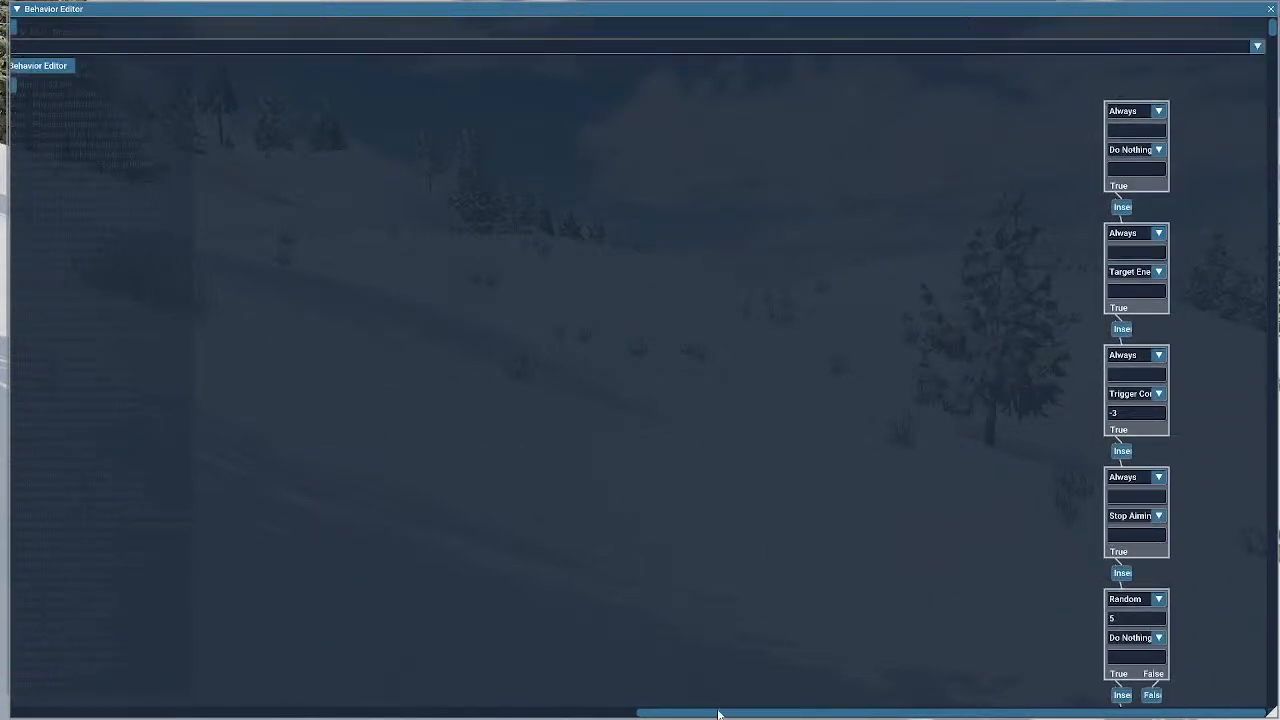
pyautogui.moveTo(718, 713); pyautogui.dragTo(606, 713)
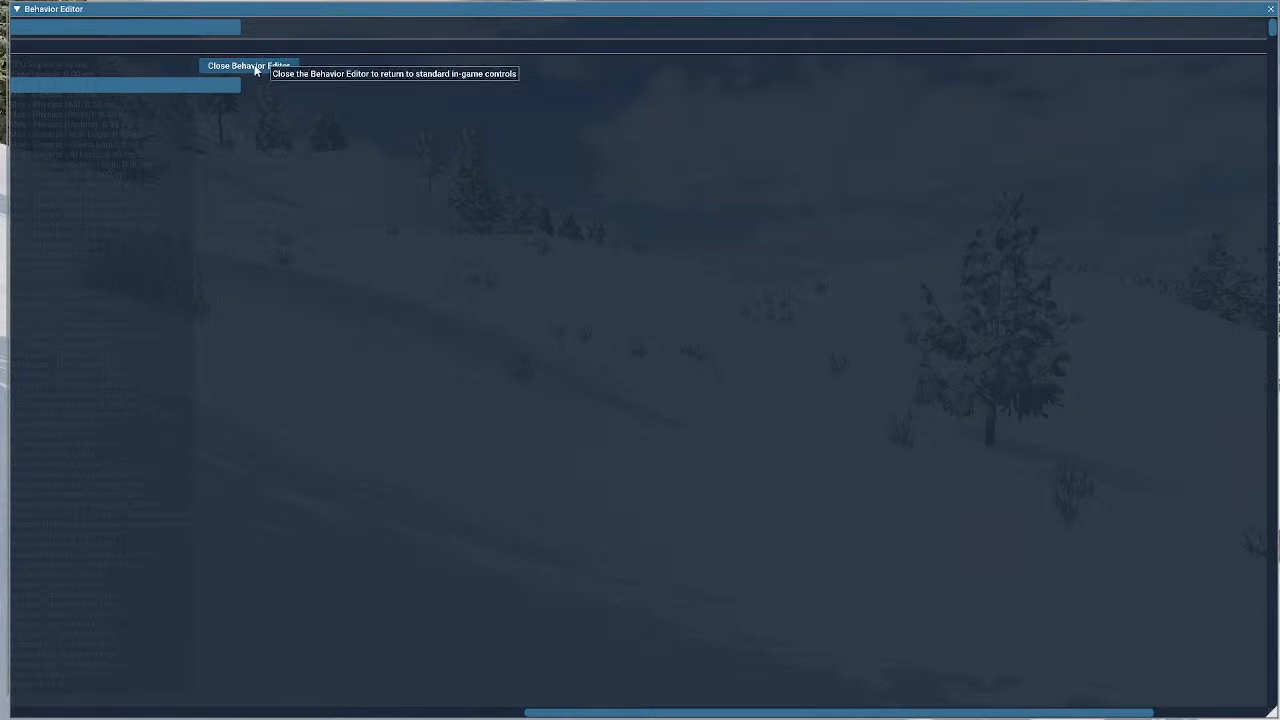
pyautogui.moveTo(800, 713); pyautogui.dragTo(912, 713)
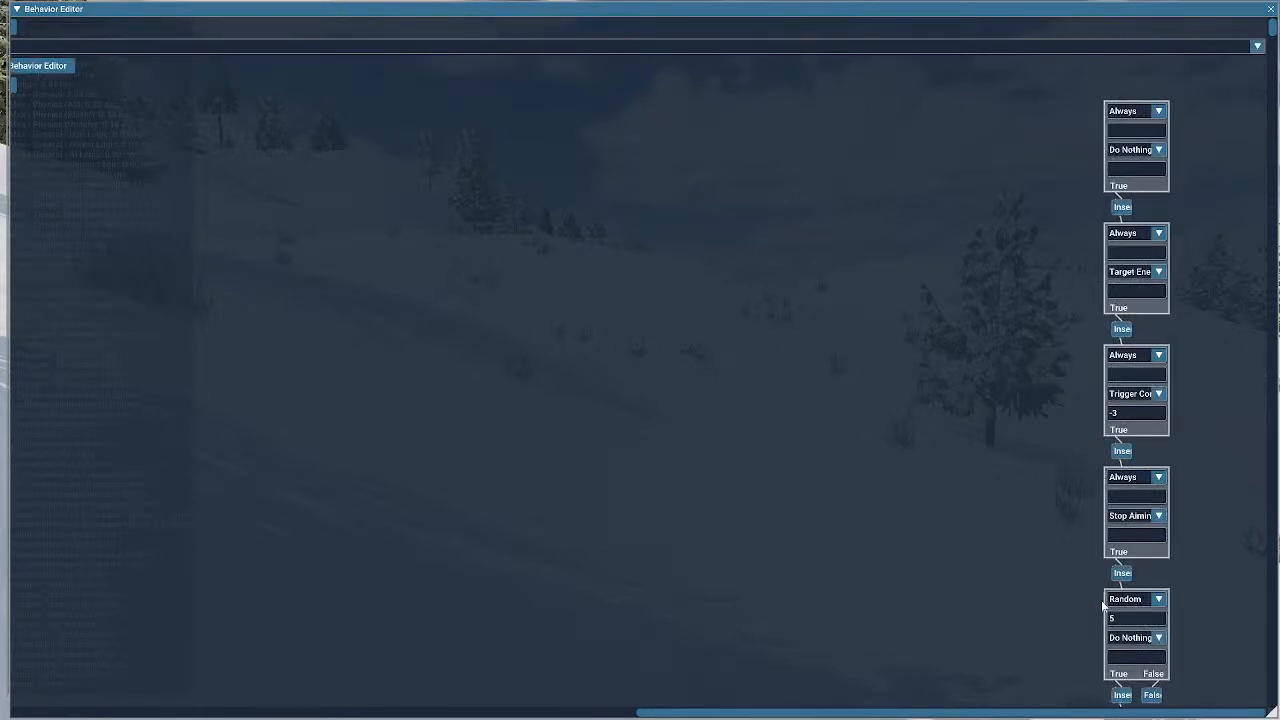
pyautogui.moveTo(1056, 707); pyautogui.dragTo(386, 704)
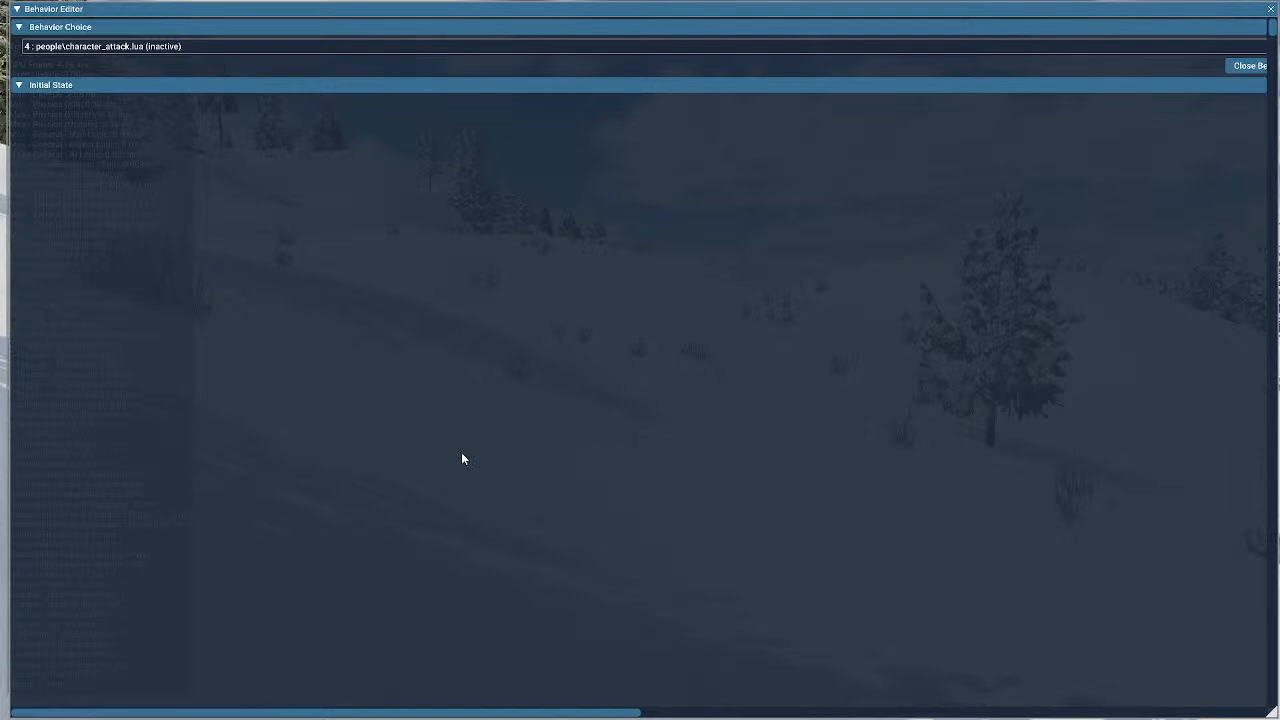
pyautogui.moveTo(582, 713)
pyautogui.mouseDown()
pyautogui.moveTo(1012, 714)
pyautogui.moveTo(602, 714)
pyautogui.mouseUp()
pyautogui.moveTo(592, 713); pyautogui.dragTo(772, 714)
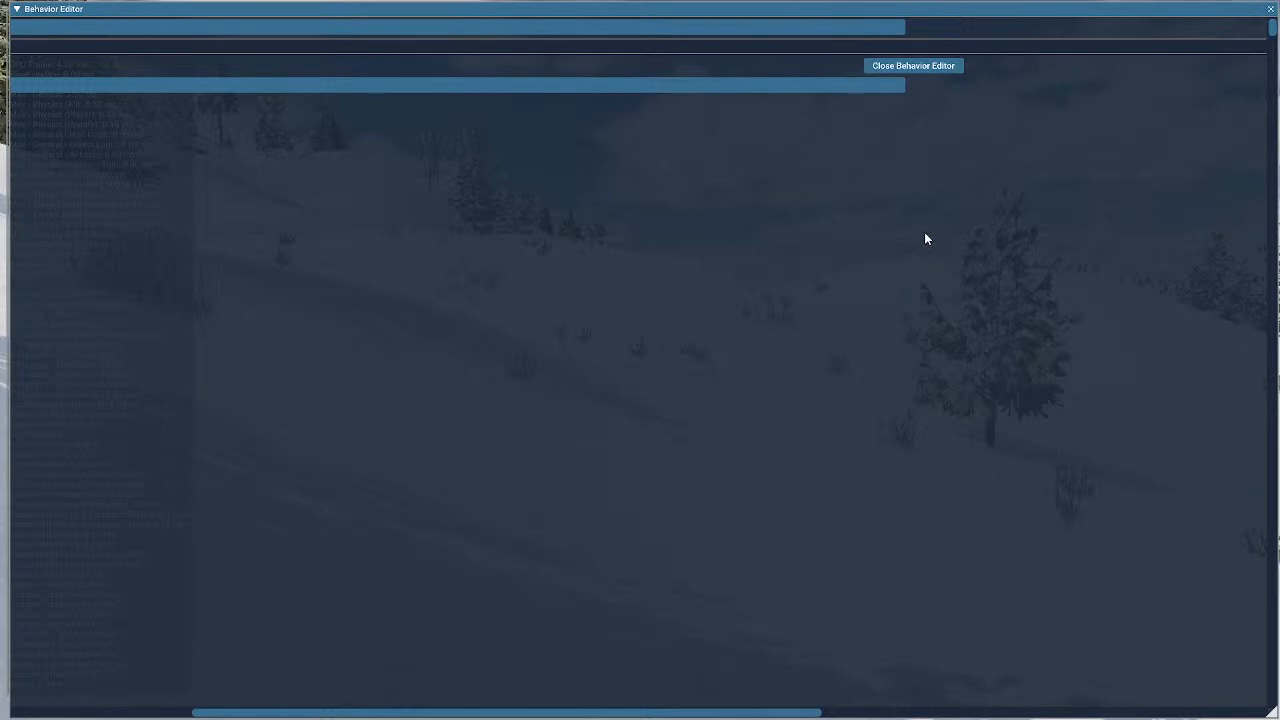
pyautogui.click(931, 47)
pyautogui.click(929, 65)
pyautogui.click(929, 66)
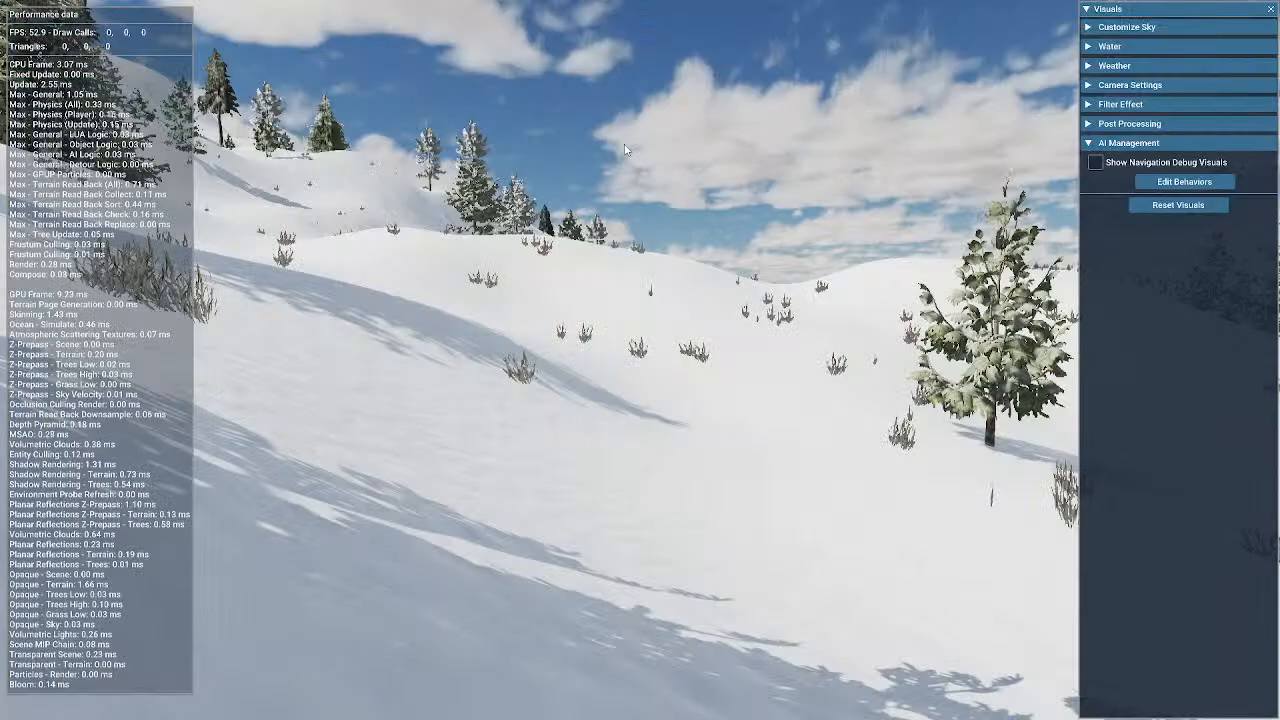
pyautogui.press('Escape')
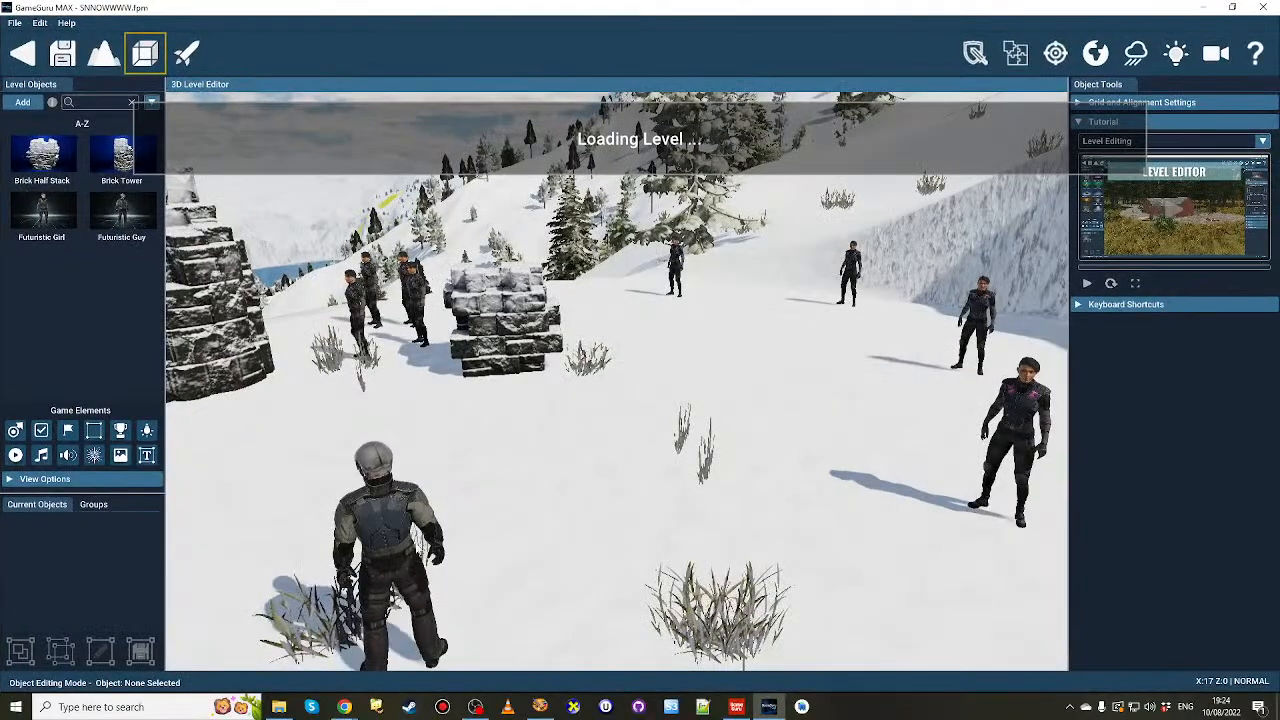
# Browse the People and Objects behaviors in the Behavior Library for the Futuristic Guy character and close the library.
pyautogui.click(1106, 291)
pyautogui.click(1168, 360)
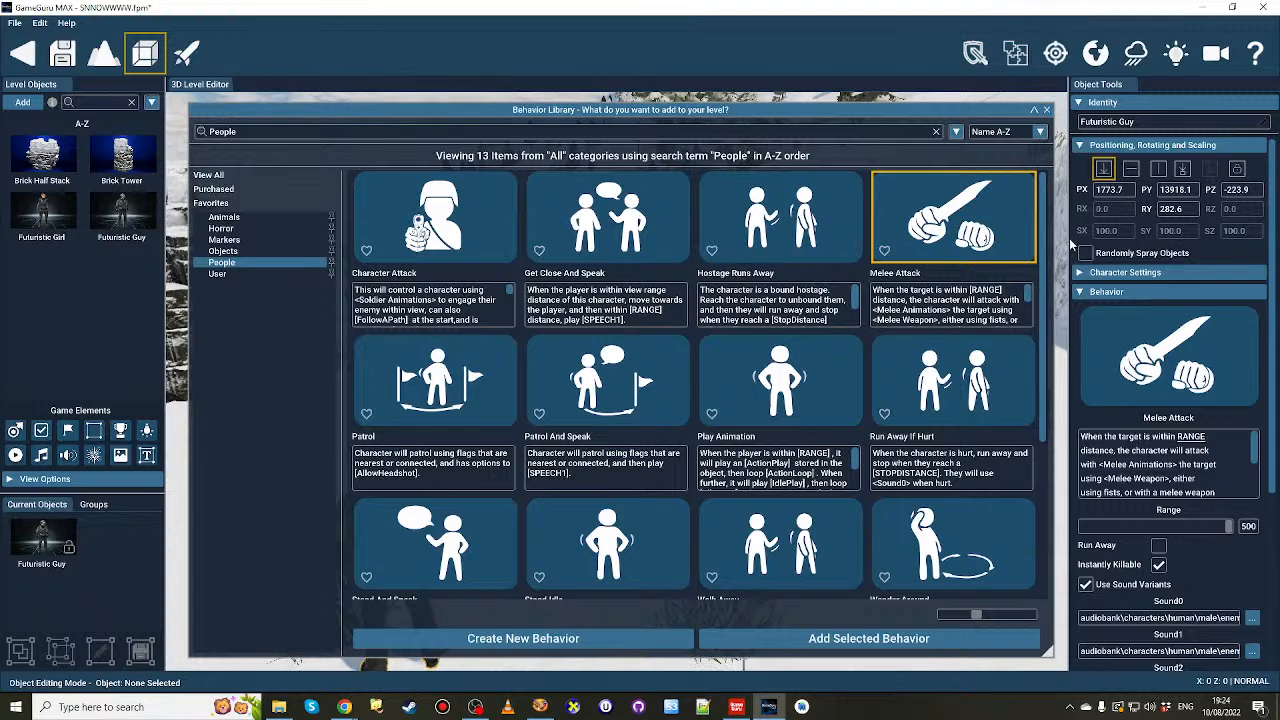
pyautogui.moveTo(1041, 267)
pyautogui.mouseDown()
pyautogui.moveTo(1050, 433)
pyautogui.moveTo(1054, 250)
pyautogui.mouseUp()
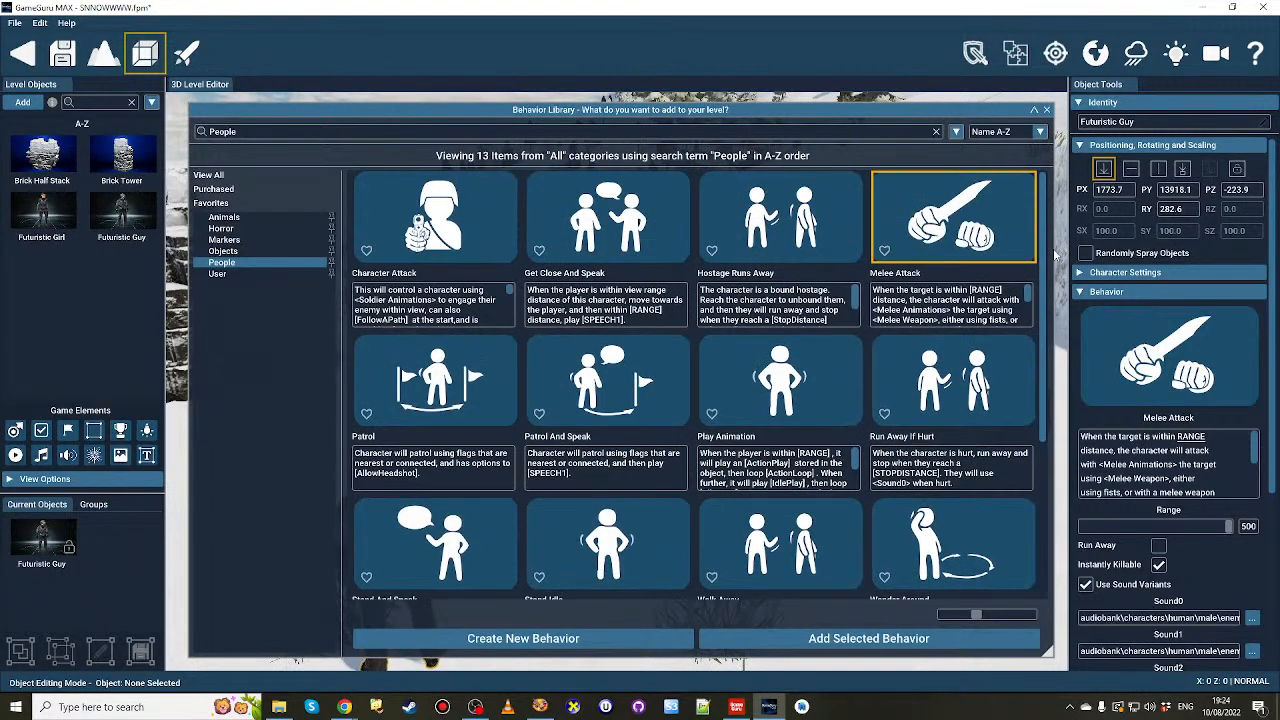
pyautogui.click(222, 252)
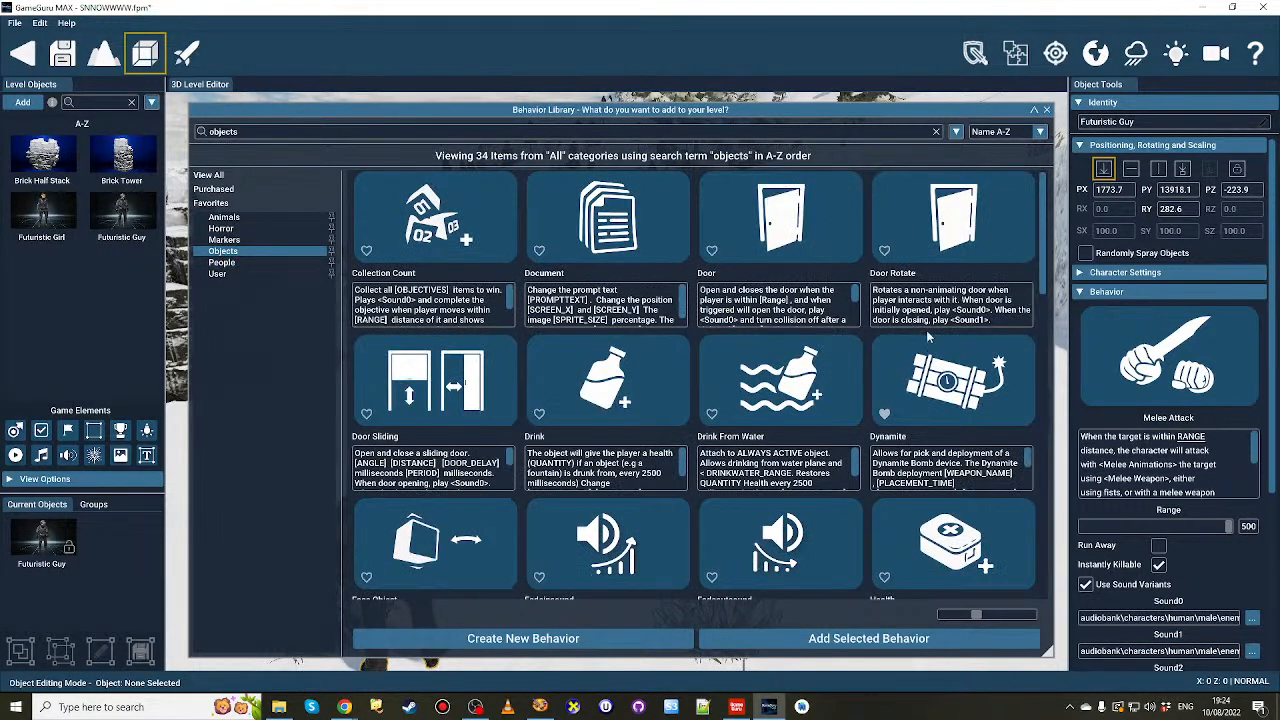
pyautogui.moveTo(1043, 281); pyautogui.dragTo(1047, 252)
pyautogui.click(1046, 109)
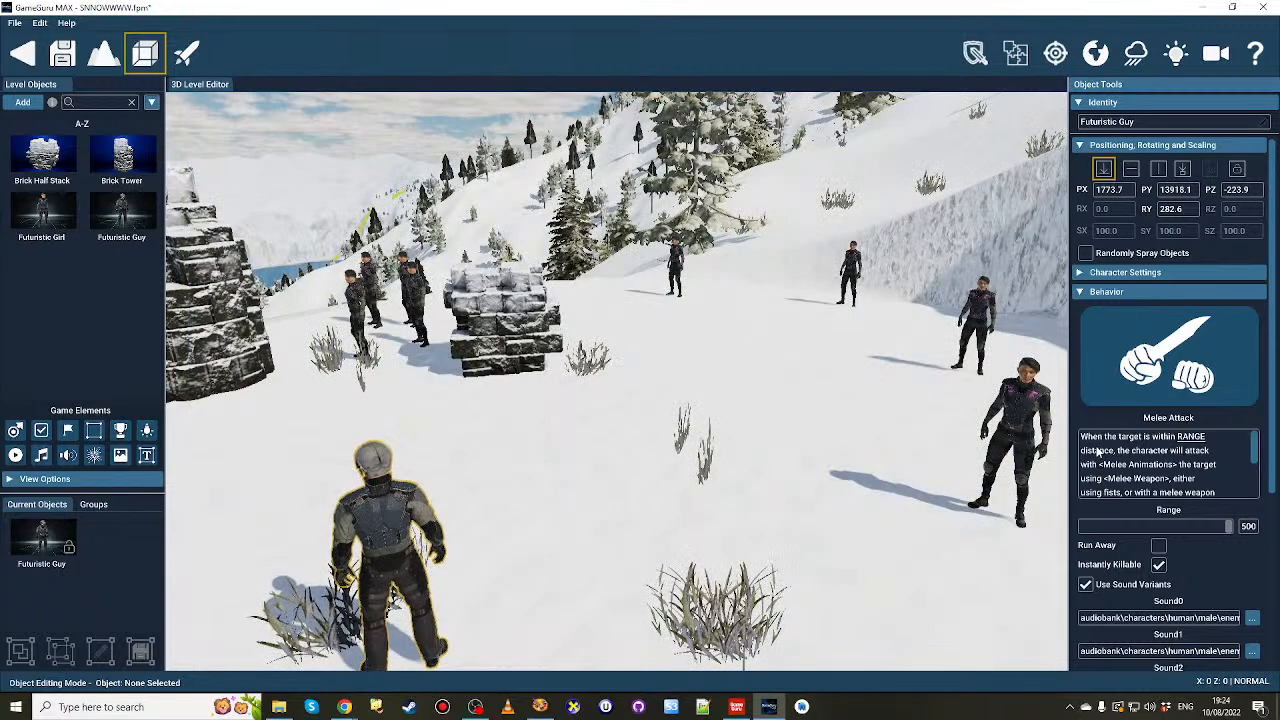
# Place a Particles game element on the open snowy hillside of the level.
pyautogui.moveTo(873, 528); pyautogui.dragTo(943, 537, button='right')
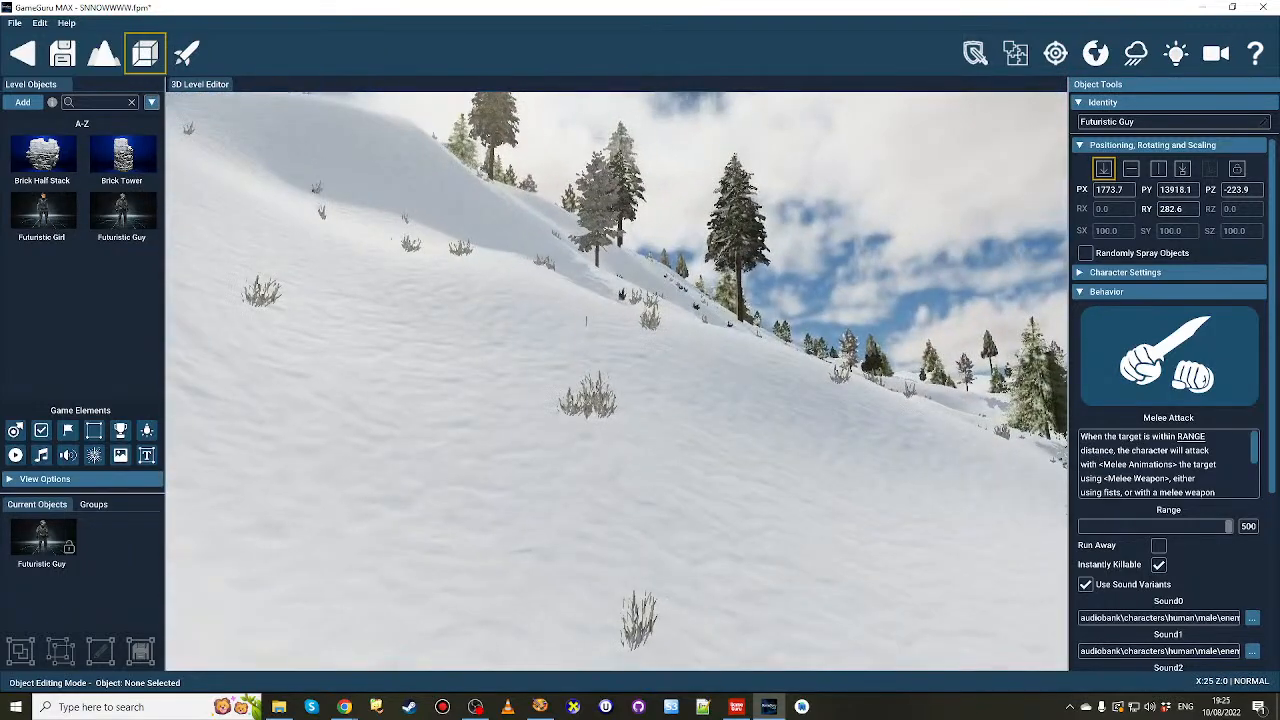
pyautogui.scroll(-5, 1168, 214)
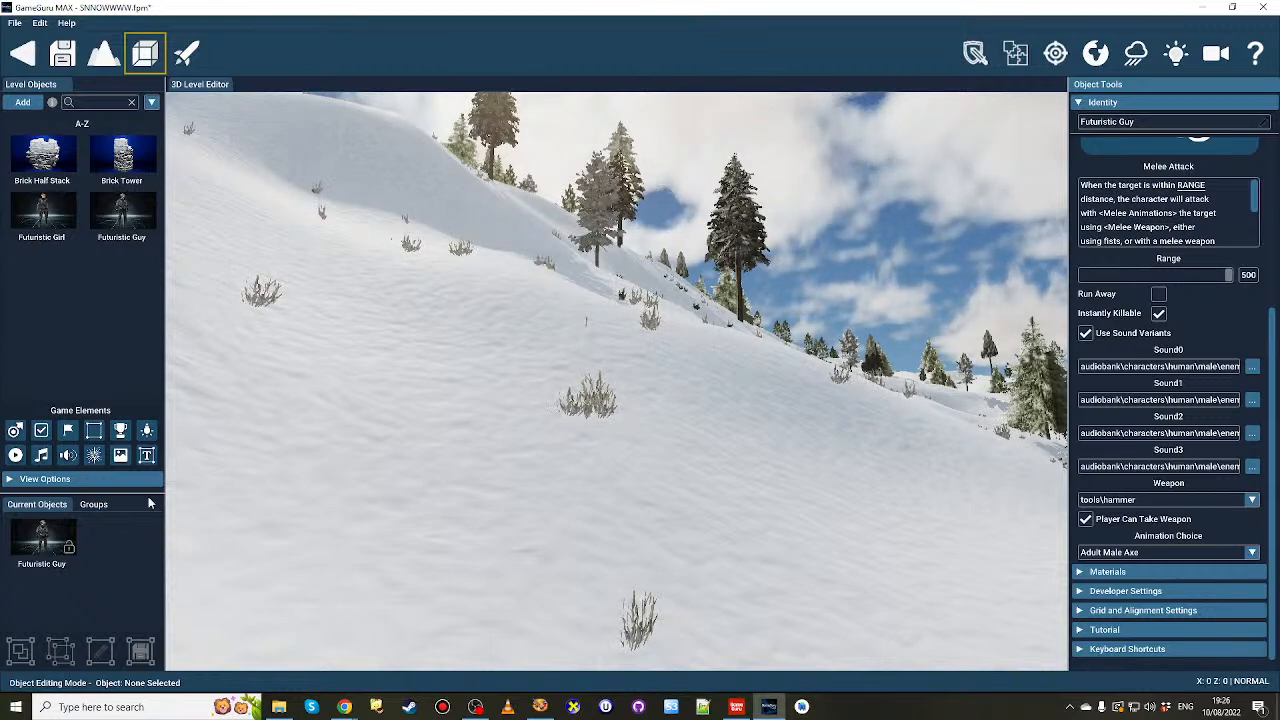
pyautogui.click(94, 456)
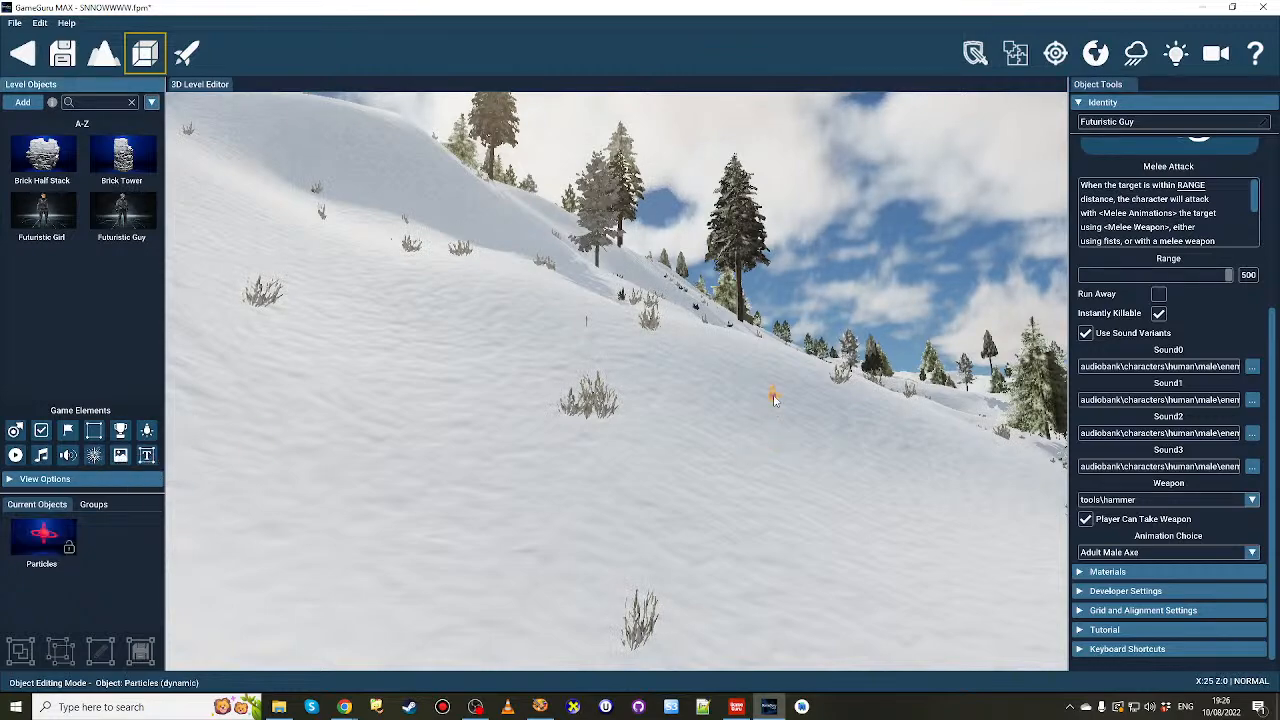
pyautogui.click(774, 402)
# Give the placed Particles element the green cloud effect from the last row of particle presets.
pyautogui.press('w')
pyautogui.moveTo(772, 420); pyautogui.dragTo(872, 510, button='right')
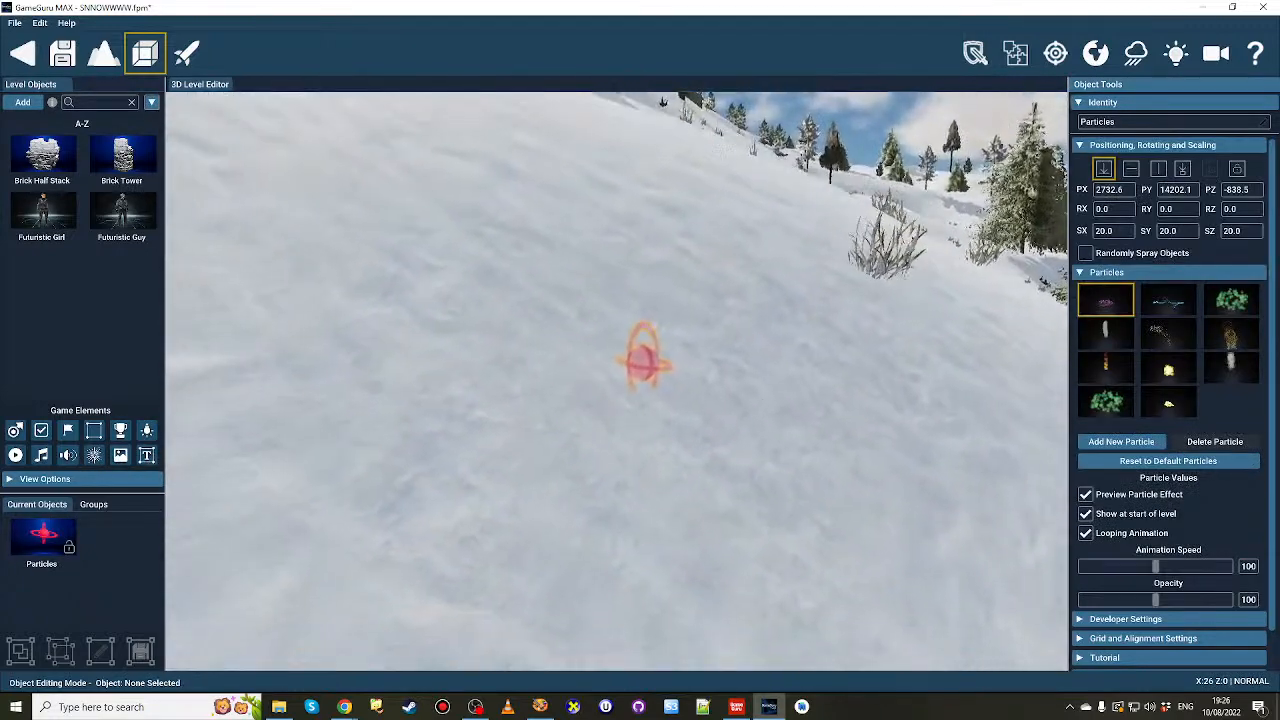
pyautogui.click(1106, 405)
pyautogui.click(1103, 441)
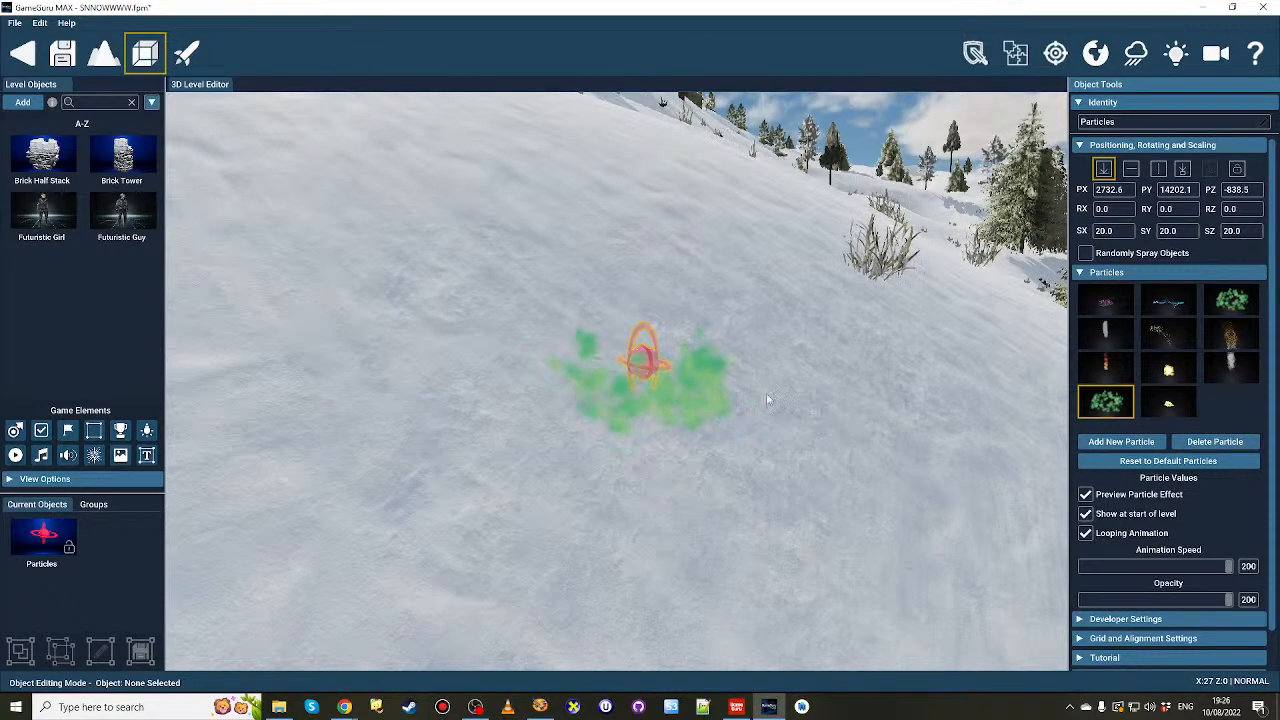
# Examine the green particle cloud on the snow from different distances and angles.
pyautogui.moveTo(671, 335)
pyautogui.mouseDown(button='right')
pyautogui.moveTo(620, 365)
pyautogui.moveTo(690, 365)
pyautogui.moveTo(675, 390)
pyautogui.moveTo(658, 338)
pyautogui.mouseUp(button='right')
pyautogui.press('w')
pyautogui.press('s')
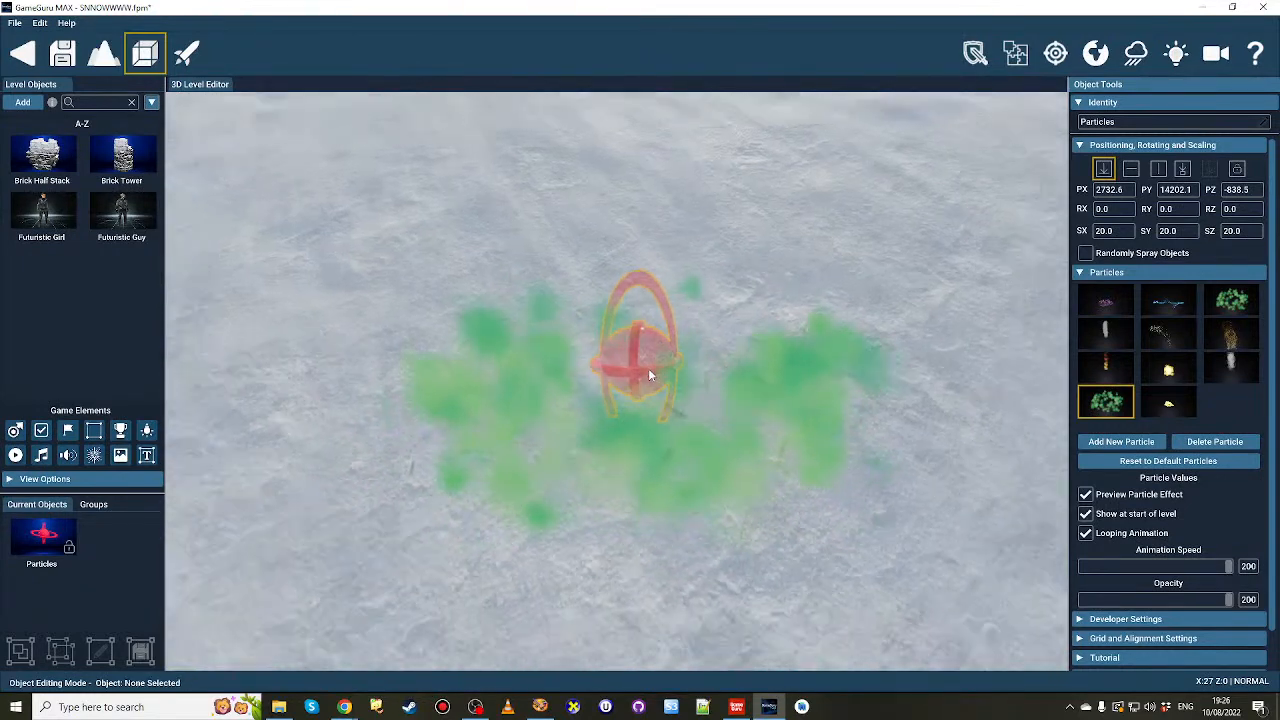
pyautogui.scroll(-5, 649, 370)
pyautogui.scroll(3, 646, 361)
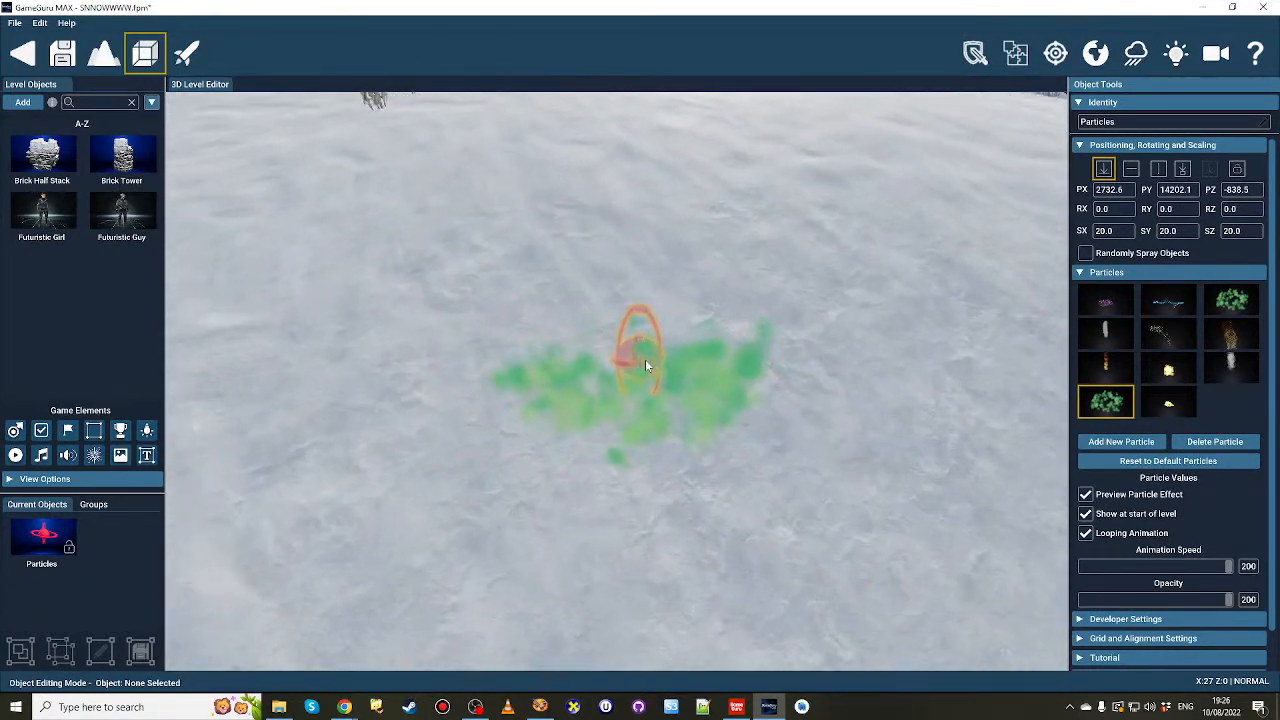
pyautogui.scroll(3, 640, 364)
pyautogui.moveTo(639, 356)
pyautogui.mouseDown(button='right')
pyautogui.moveTo(740, 376)
pyautogui.moveTo(642, 354)
pyautogui.mouseUp(button='right')
pyautogui.press('s')
pyautogui.press('w')
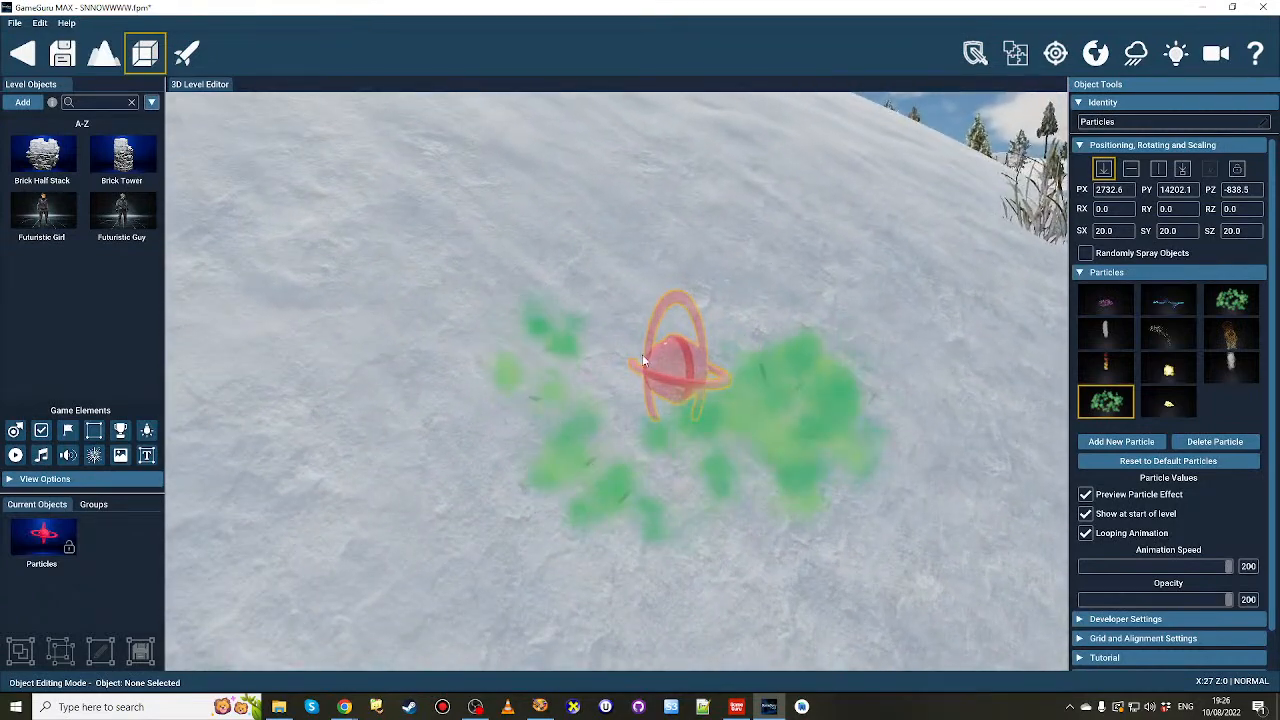
pyautogui.press('d')
pyautogui.press('s')
pyautogui.press('a')
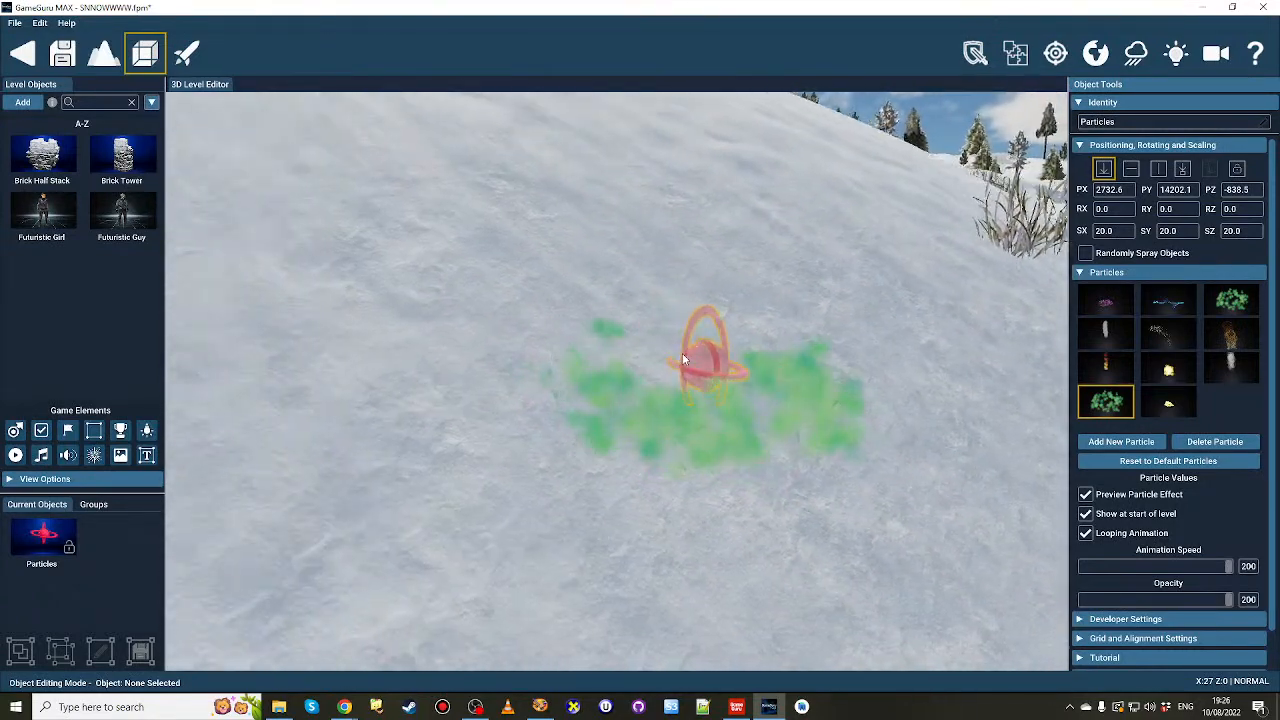
pyautogui.press('s')
pyautogui.press('d')
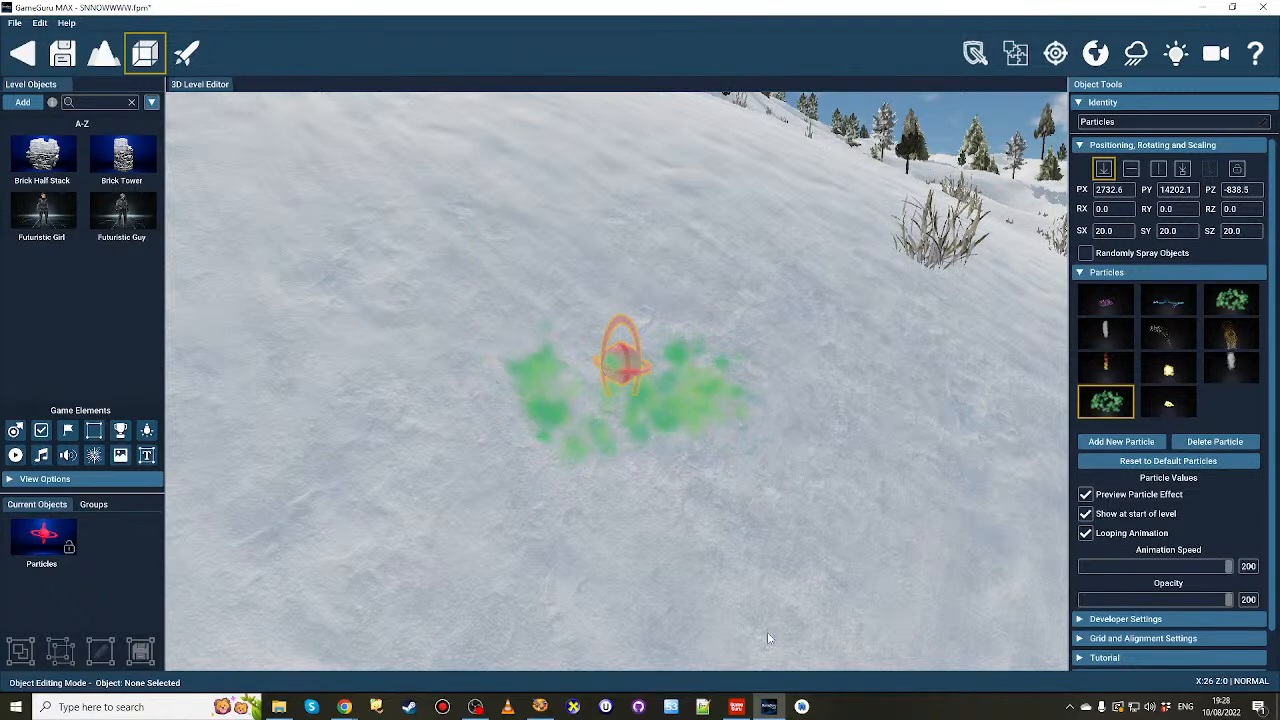
# Switch to GameGuru Classic, where The Big Escape2 level is open for entity editing.
pyautogui.click(736, 707)
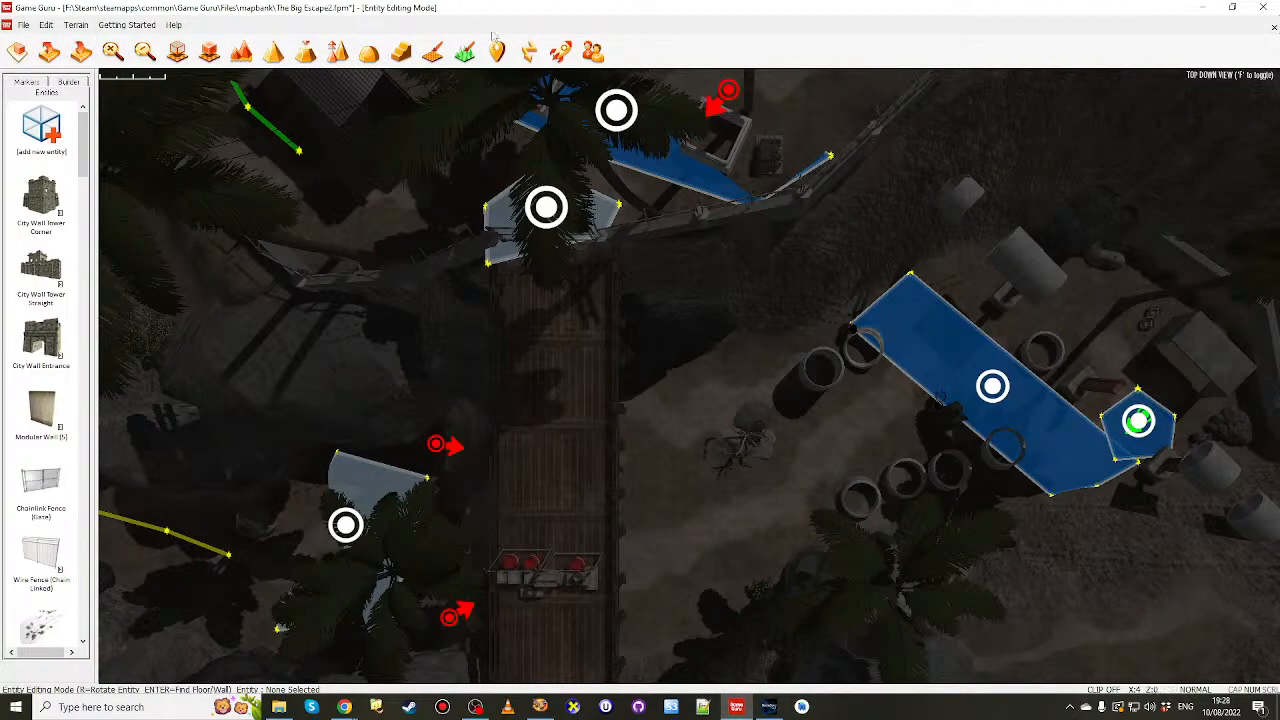